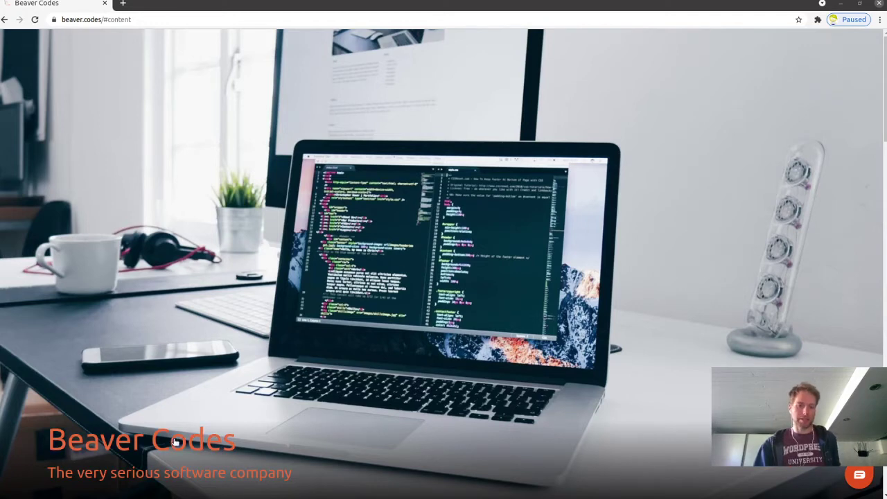
Step: Scroll down the beaver.codes homepage to the Blockchain section about the BeaverWhisperer NFT
{"action": "scroll", "coordinate": [490, 296], "scroll_direction": "down", "scroll_amount": 10}
{"action": "scroll", "coordinate": [485, 302], "scroll_direction": "down", "scroll_amount": 15}
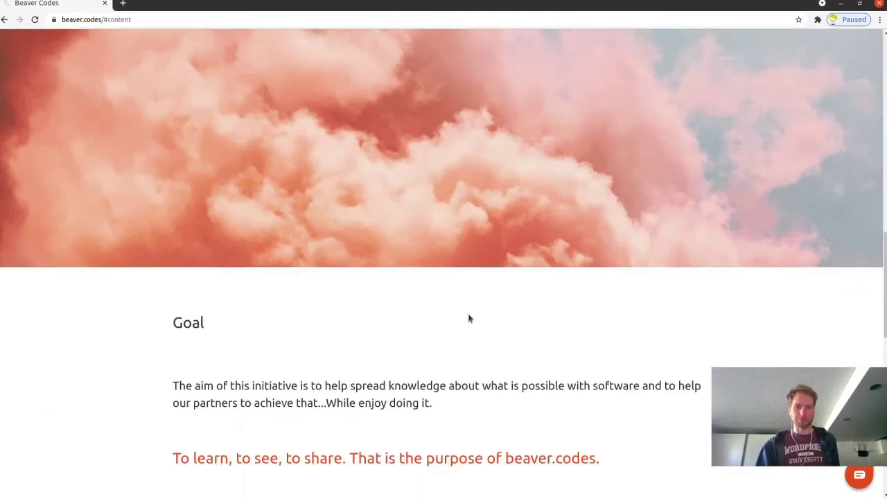
{"action": "scroll", "coordinate": [473, 305], "scroll_direction": "down", "scroll_amount": 2}
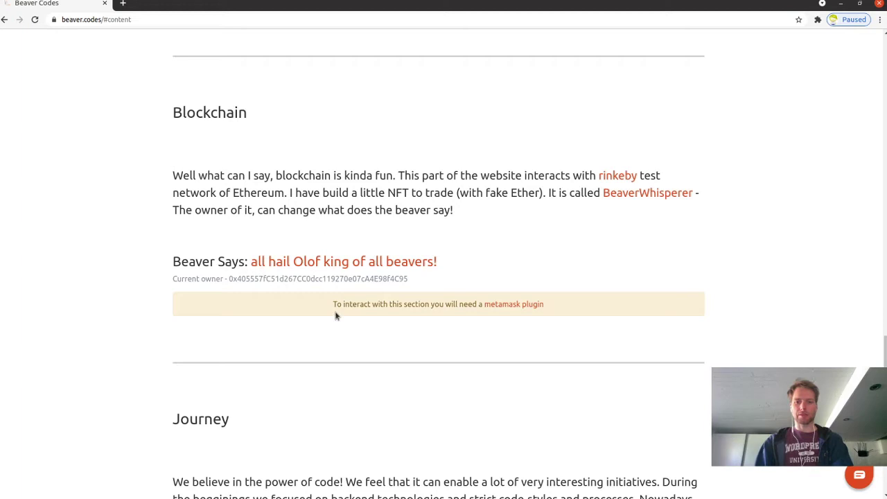
{"action": "left_click_drag", "start_coordinate": [333, 306], "coordinate": [455, 304]}
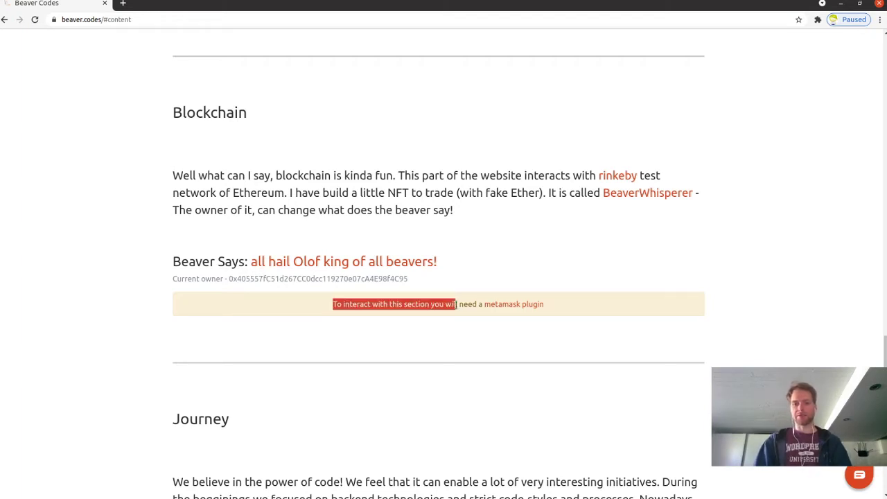
{"action": "left_click", "coordinate": [463, 304]}
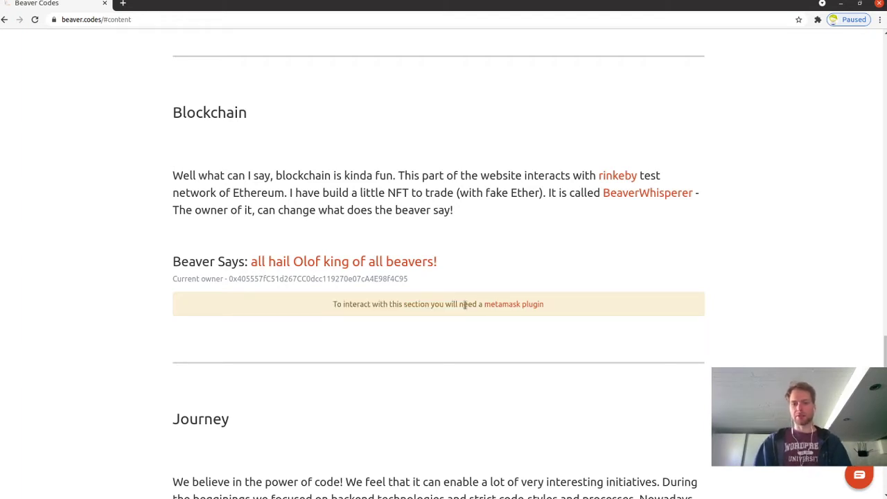
Step: Install the MetaMask extension in Chrome from its Chrome Web Store listing via the MetaMask download page
{"action": "left_click", "coordinate": [519, 305]}
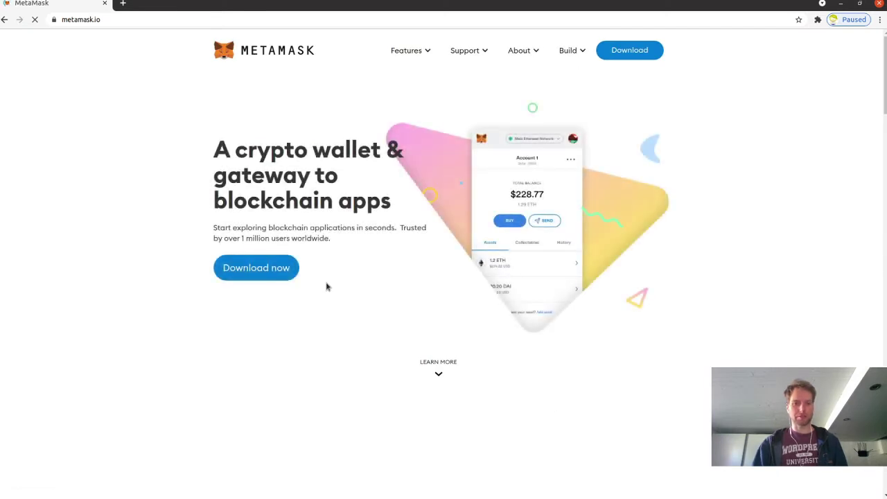
{"action": "left_click", "coordinate": [276, 275]}
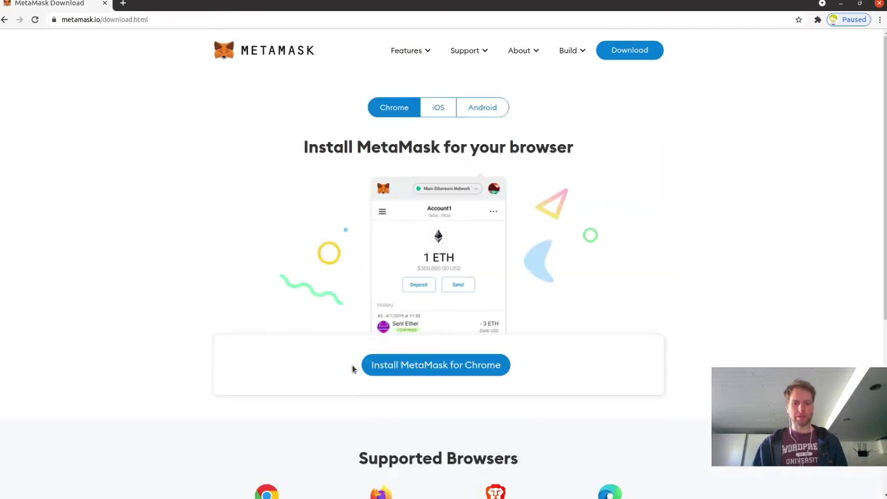
{"action": "left_click", "coordinate": [432, 374]}
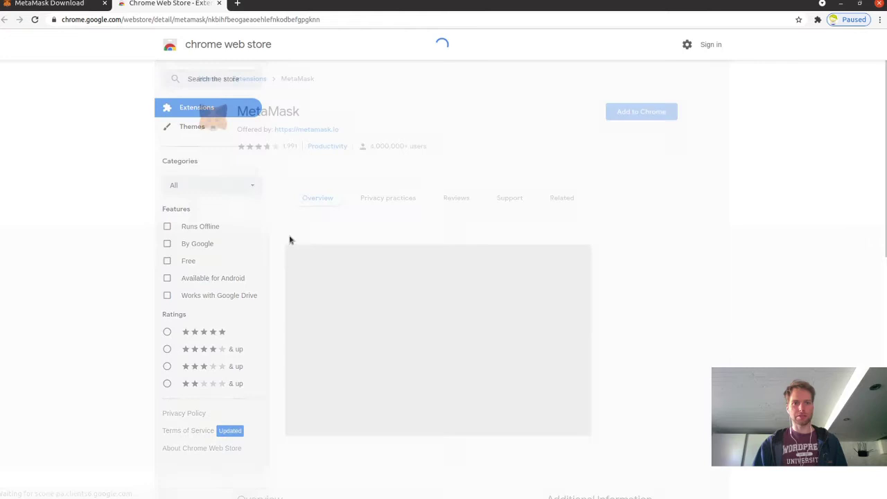
{"action": "left_click", "coordinate": [650, 115]}
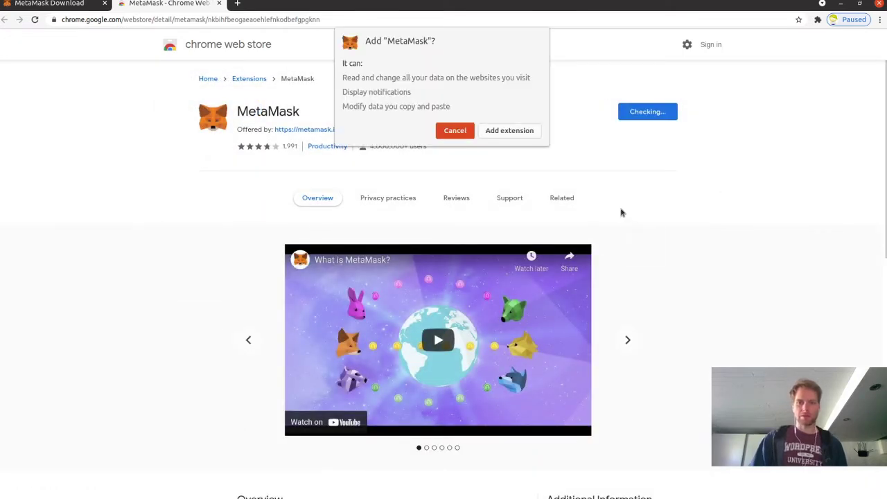
{"action": "left_click", "coordinate": [518, 132]}
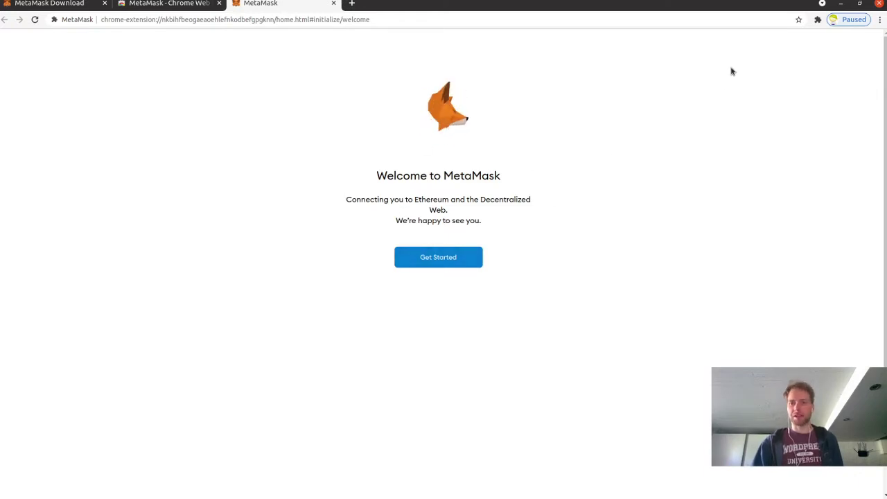
Step: Start MetaMask setup, choose to import an existing wallet, and agree to share usage data
{"action": "left_click", "coordinate": [421, 263]}
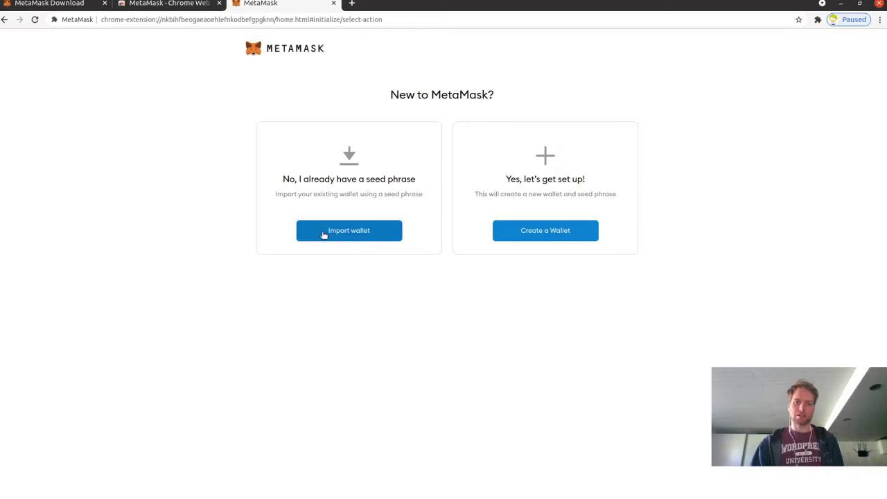
{"action": "left_click", "coordinate": [320, 234]}
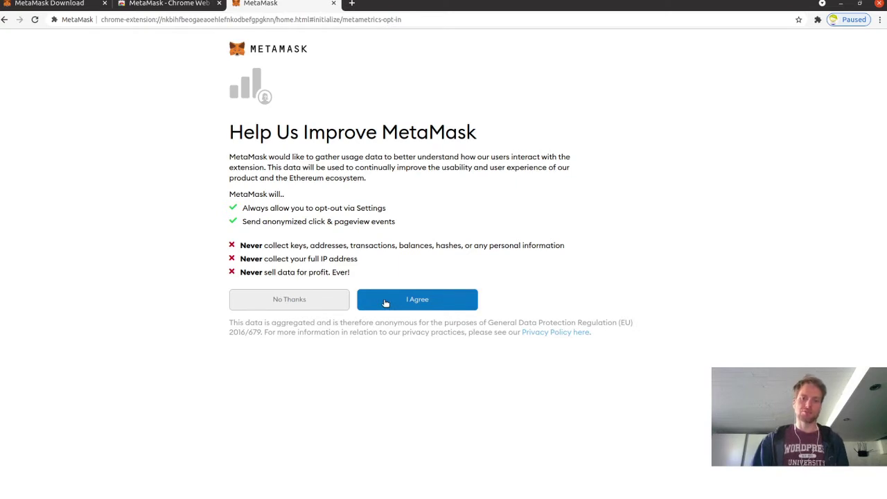
{"action": "left_click", "coordinate": [386, 303]}
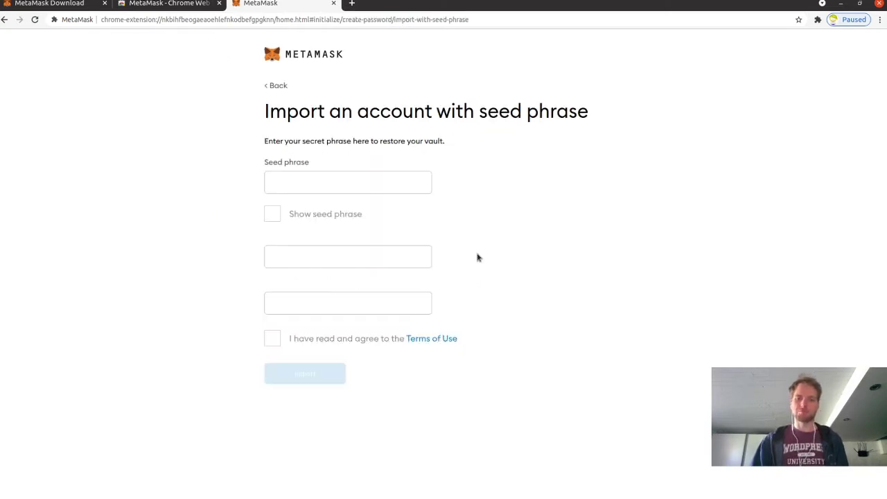
Step: Type test characters 'abcdefgh' into the seed phrase field, delete one, and go back
{"action": "left_click", "coordinate": [339, 173]}
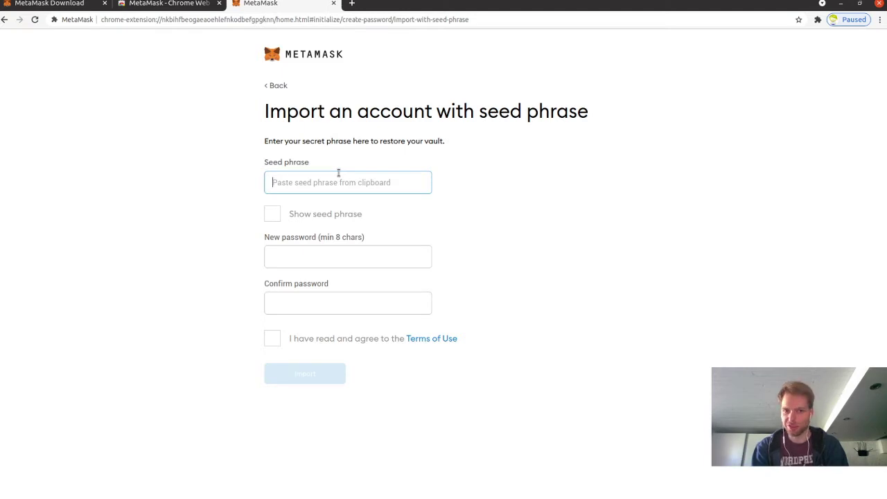
{"action": "type", "text": "abcdefgh"}
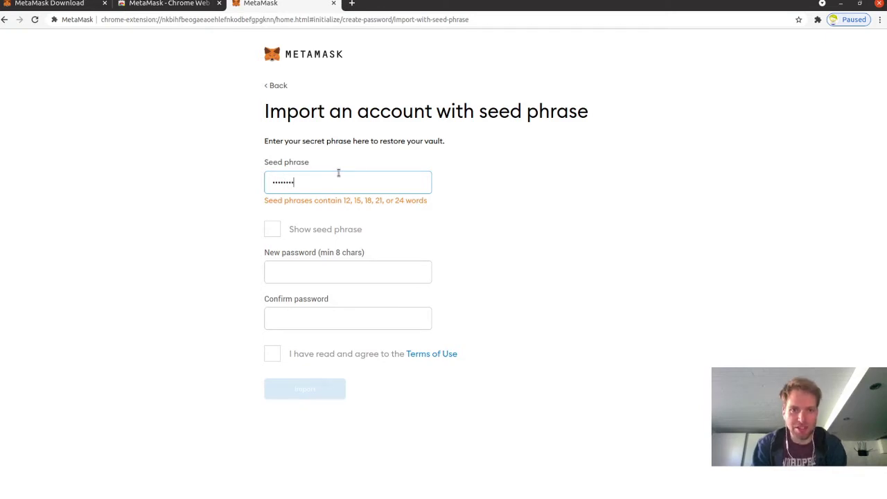
{"action": "key", "text": "BackSpace"}
{"action": "key", "text": "BackSpace"}
{"action": "key", "text": "BackSpace"}
{"action": "key", "text": "BackSpace"}
{"action": "key", "text": "BackSpace"}
{"action": "key", "text": "BackSpace"}
{"action": "key", "text": "BackSpace"}
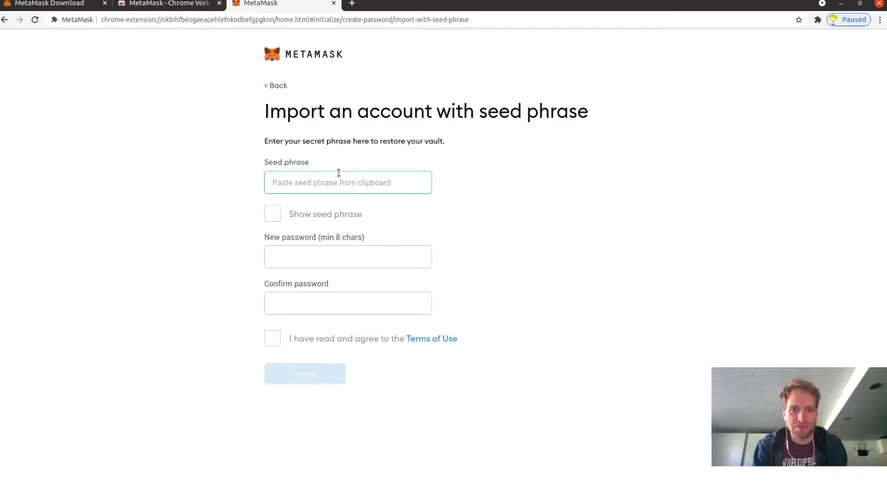
{"action": "key", "text": "Tab"}
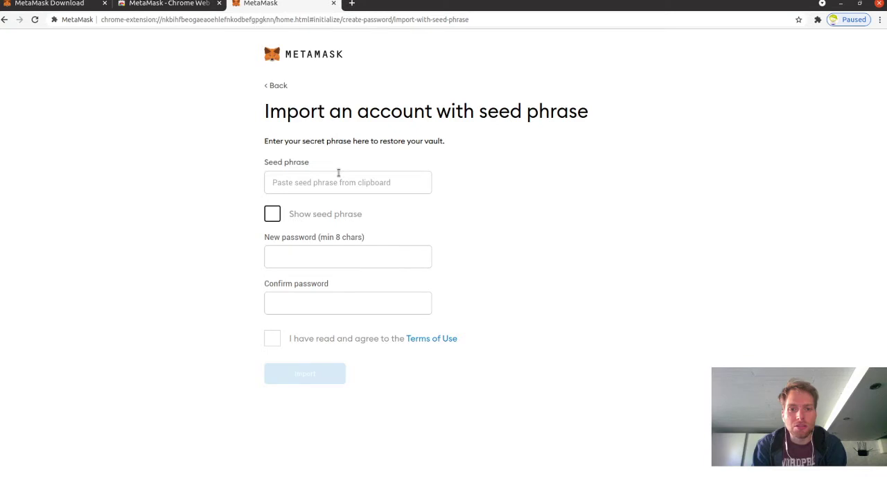
{"action": "left_click", "coordinate": [275, 95]}
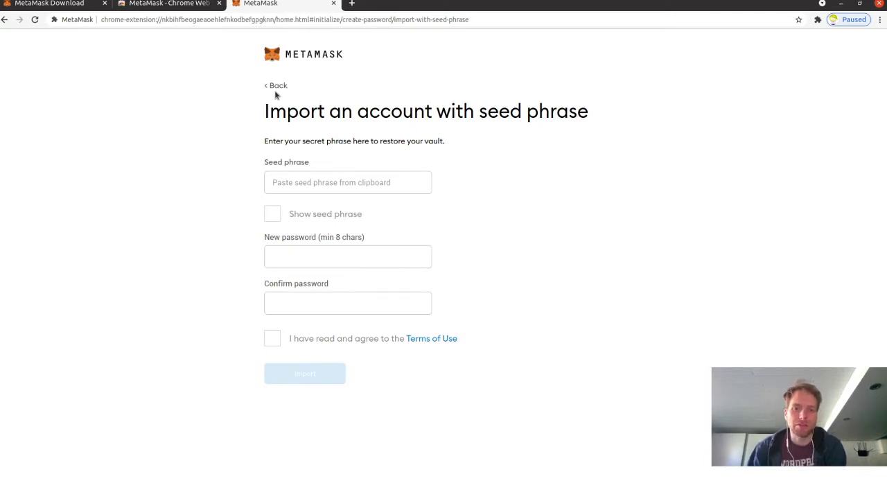
Step: Return to the wallet setup choices and highlight the import and New to MetaMask? headings
{"action": "left_click", "coordinate": [275, 93]}
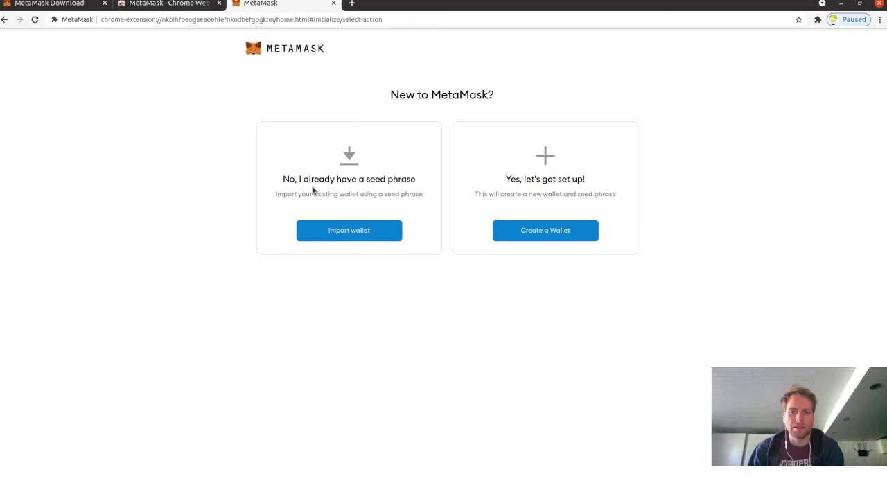
{"action": "left_click_drag", "start_coordinate": [282, 179], "coordinate": [419, 179]}
{"action": "left_click", "coordinate": [419, 179]}
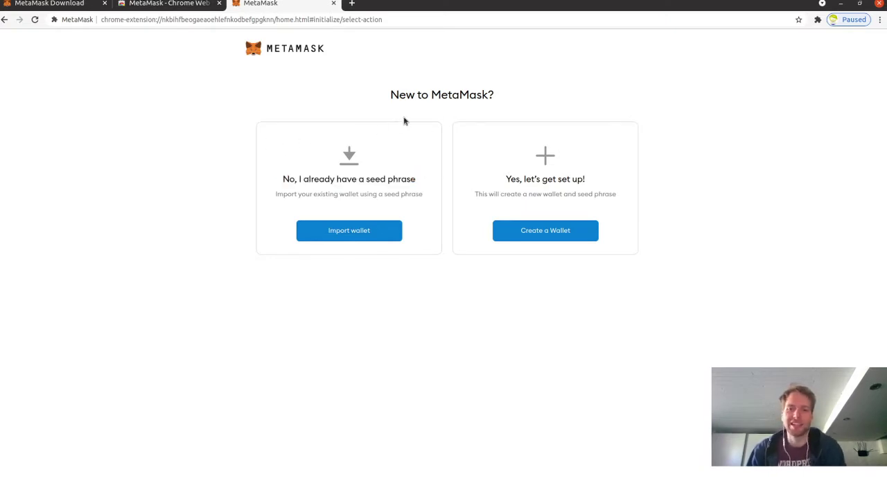
{"action": "left_click_drag", "start_coordinate": [390, 95], "coordinate": [483, 98]}
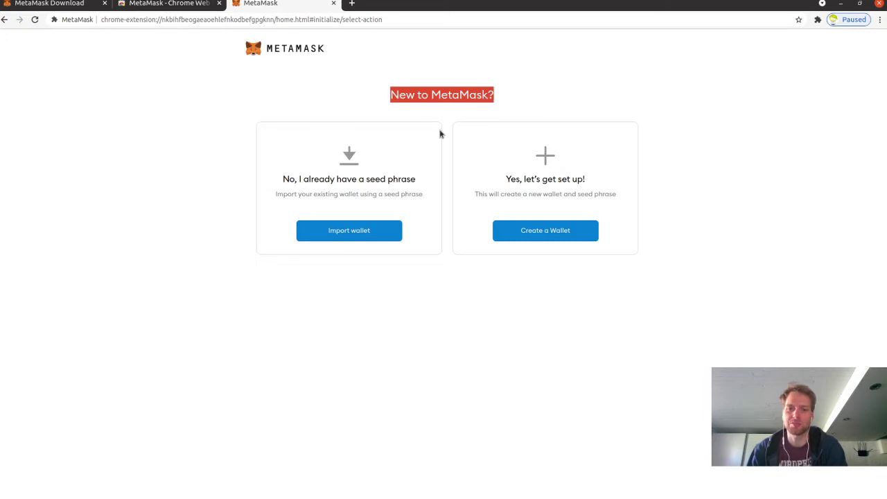
{"action": "left_click_drag", "start_coordinate": [282, 179], "coordinate": [411, 176]}
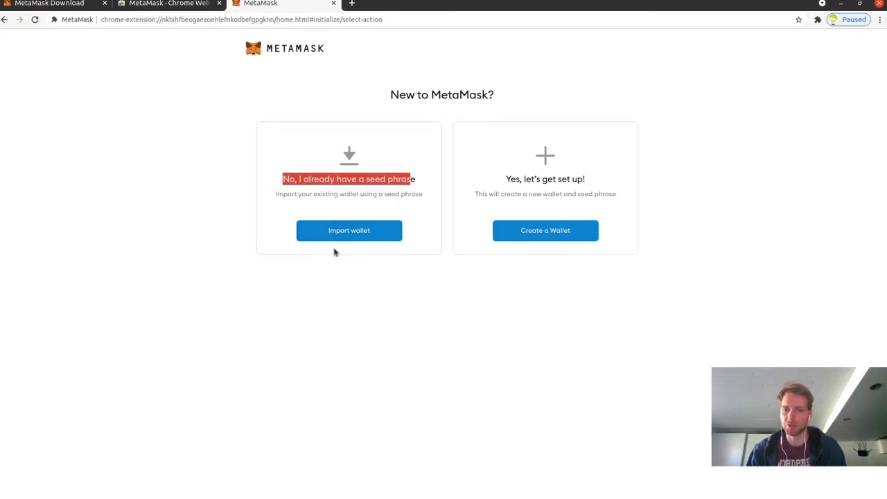
{"action": "left_click", "coordinate": [657, 167]}
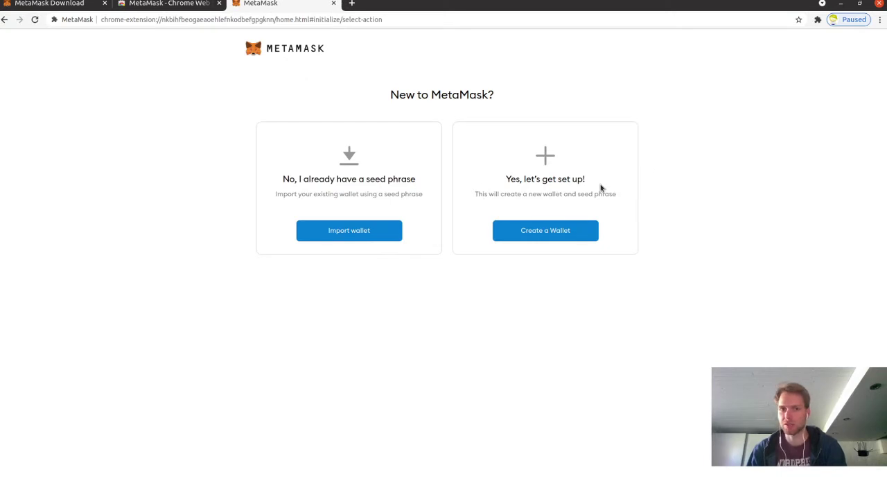
Step: Create a new wallet, set and confirm its password, and accept the Terms of Use
{"action": "left_click", "coordinate": [547, 235]}
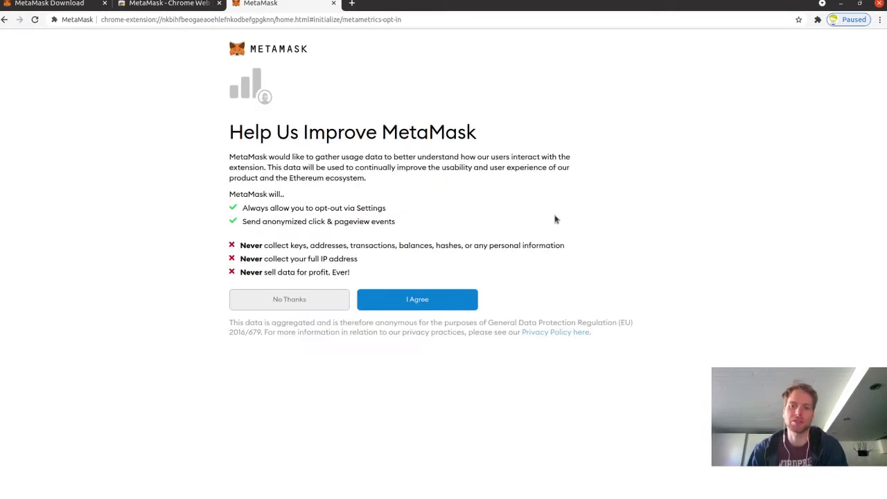
{"action": "left_click", "coordinate": [435, 301]}
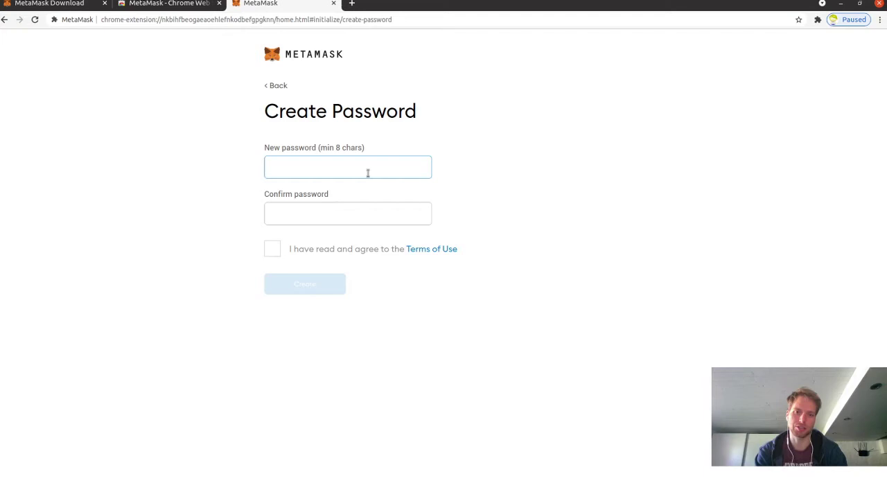
{"action": "type", "text": "********"}
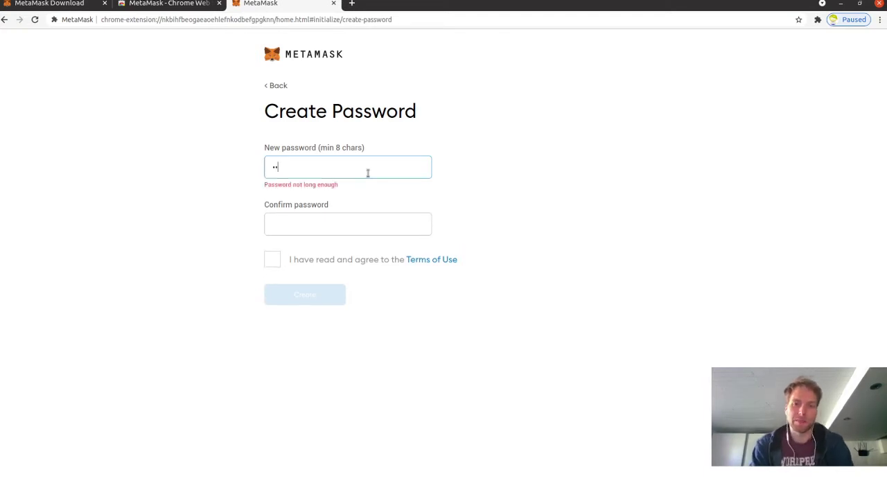
{"action": "key", "text": "Tab"}
{"action": "type", "text": "********"}
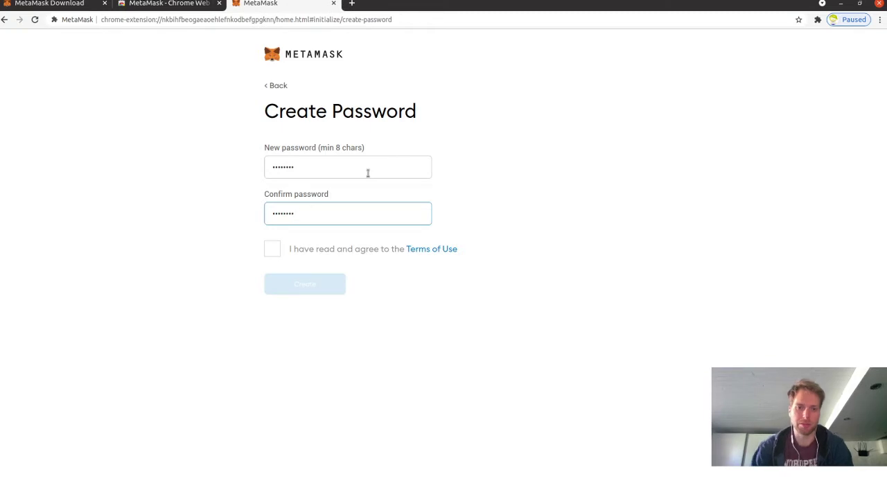
{"action": "left_click", "coordinate": [273, 248]}
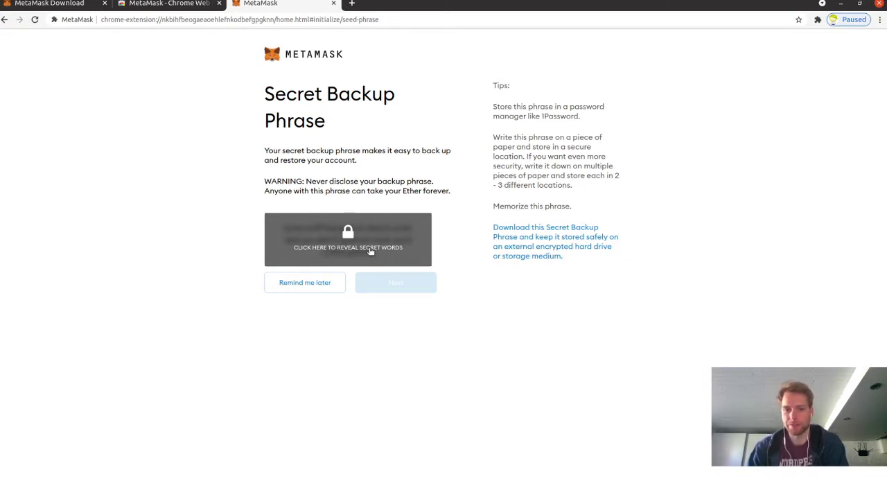
Step: Skip the secret phrase backup and dismiss the what's new announcements to reach the 0 ETH wallet
{"action": "left_click", "coordinate": [320, 288]}
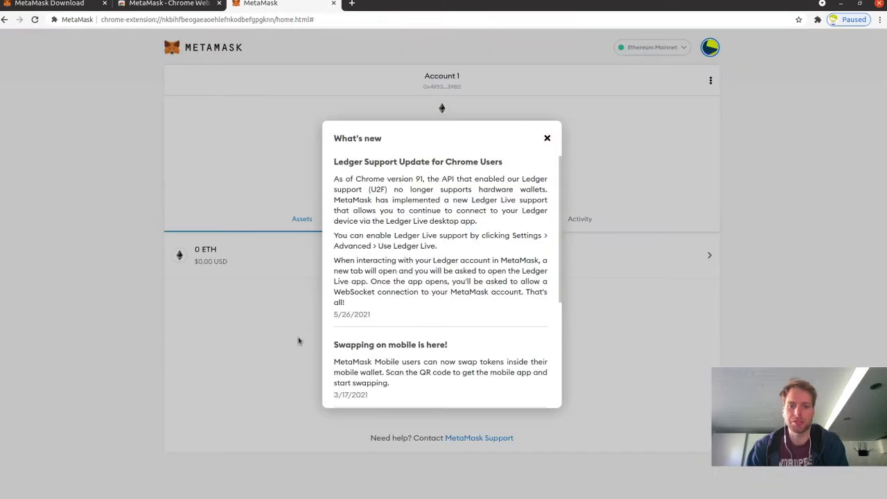
{"action": "left_click", "coordinate": [547, 139]}
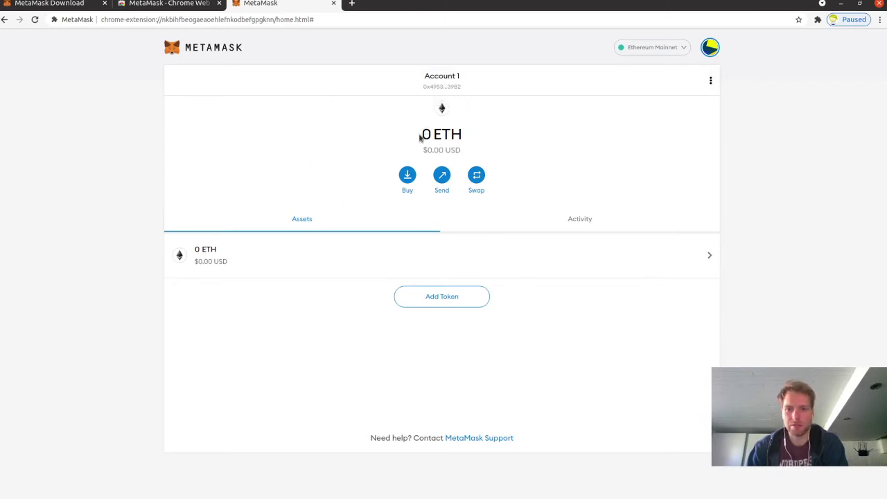
{"action": "left_click_drag", "start_coordinate": [433, 135], "coordinate": [451, 131]}
{"action": "left_click", "coordinate": [474, 133]}
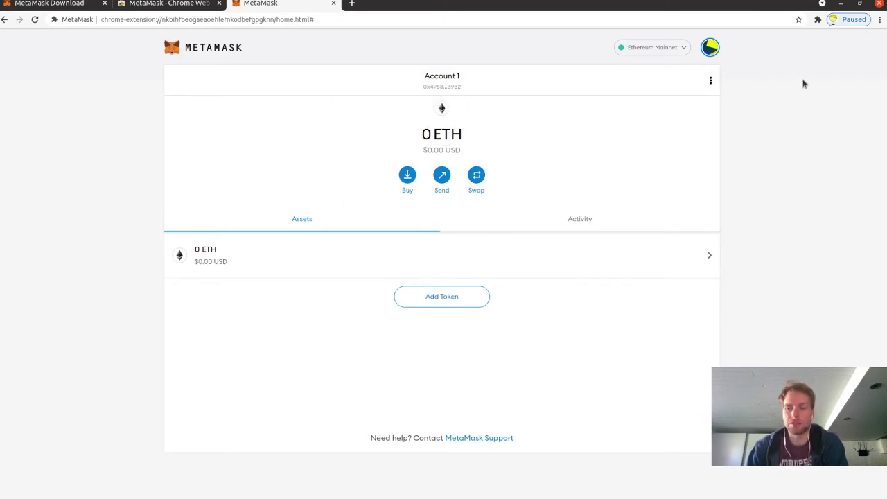
Step: Pin MetaMask to the Chrome toolbar and close the MetaMask setup tab
{"action": "left_click", "coordinate": [818, 21]}
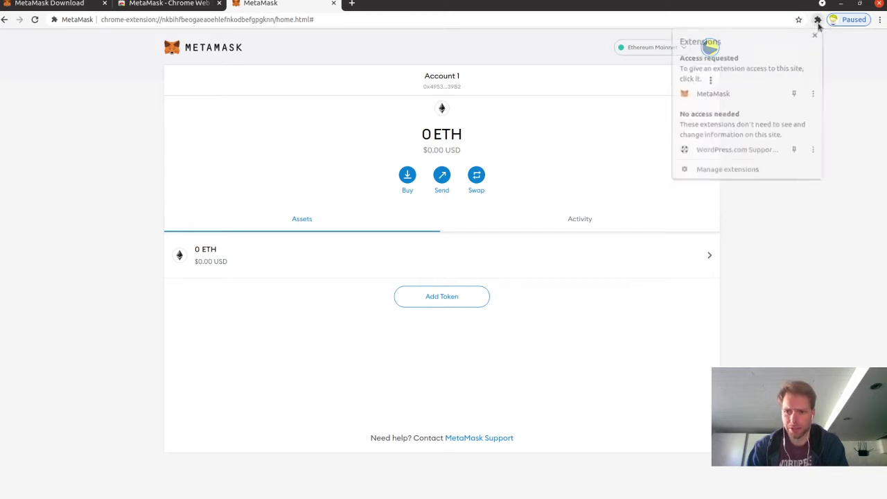
{"action": "left_click", "coordinate": [795, 96]}
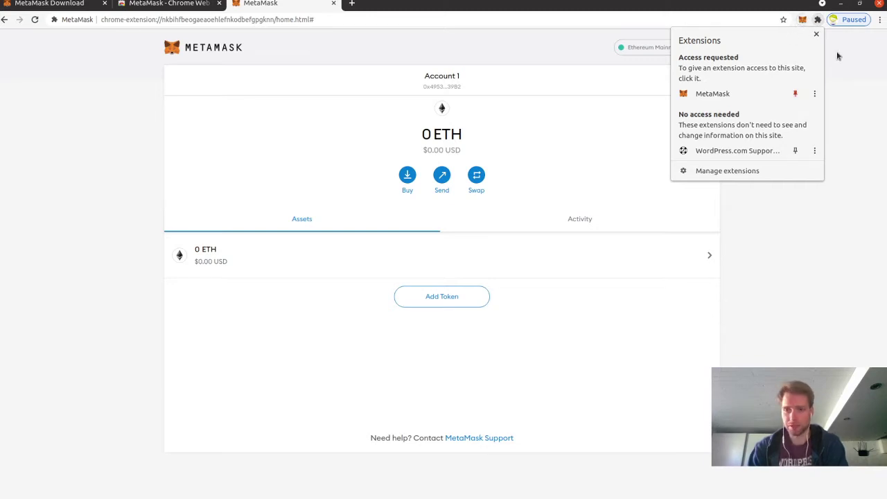
{"action": "left_click", "coordinate": [815, 34]}
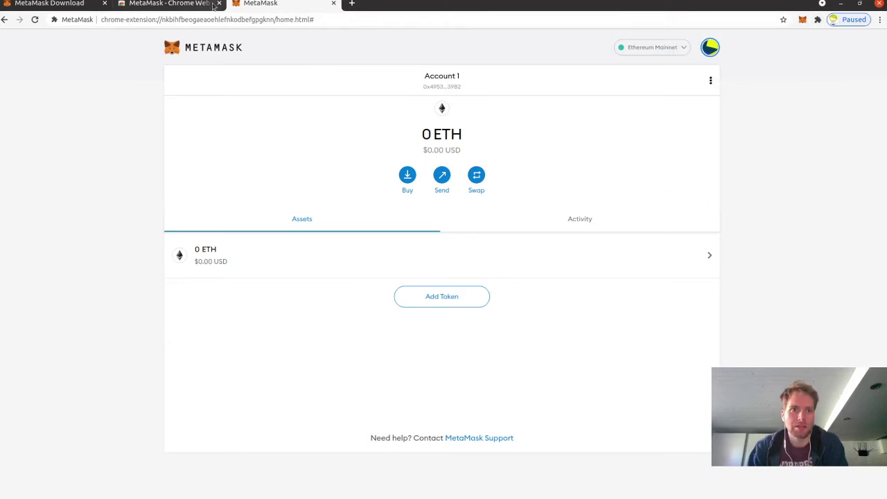
{"action": "left_click", "coordinate": [333, 4]}
Step: Close the Chrome Web Store tab and return to the beaver.codes Blockchain section
{"action": "left_click", "coordinate": [218, 3]}
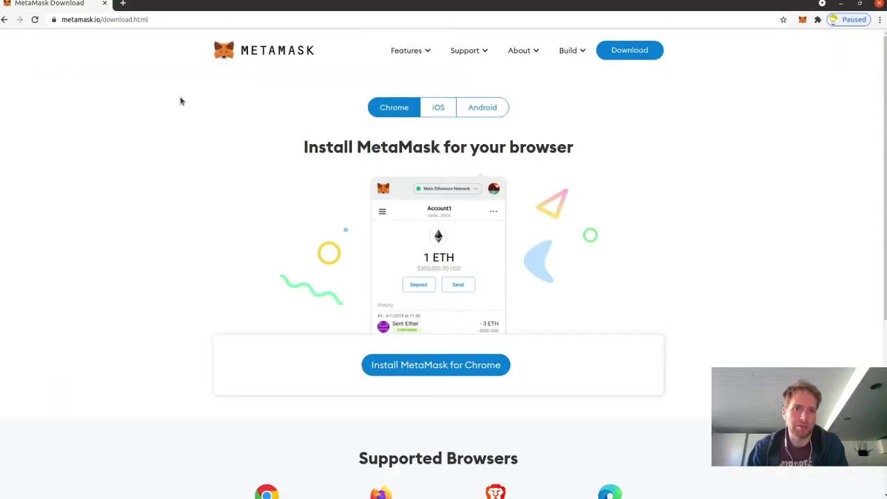
{"action": "key", "text": "alt+Left"}
{"action": "key", "text": "alt+Left"}
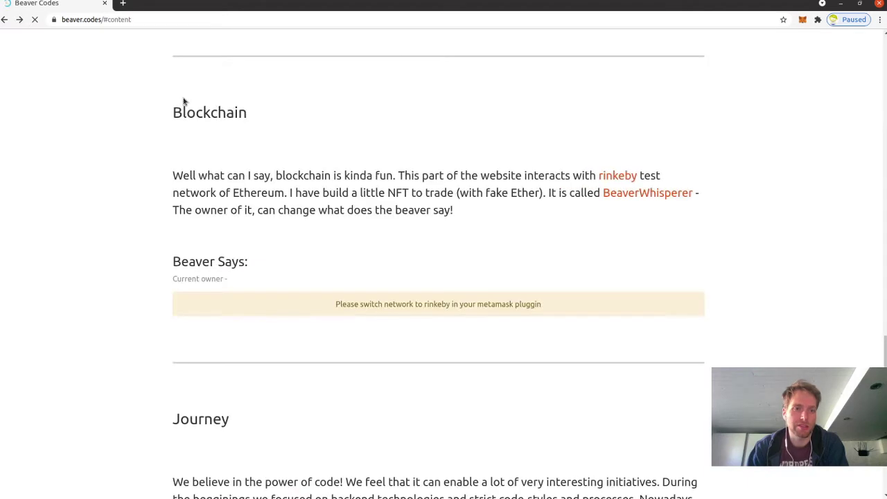
{"action": "scroll", "coordinate": [339, 148], "scroll_direction": "down", "scroll_amount": 10}
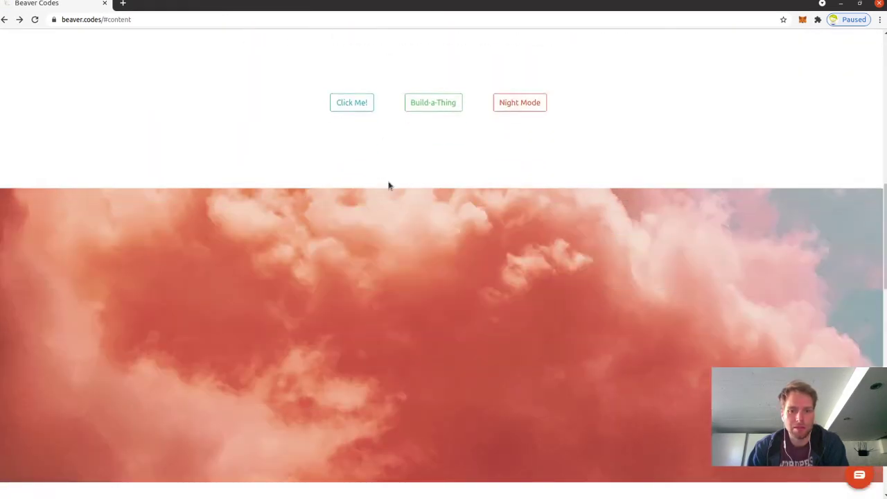
{"action": "scroll", "coordinate": [388, 186], "scroll_direction": "down", "scroll_amount": 9}
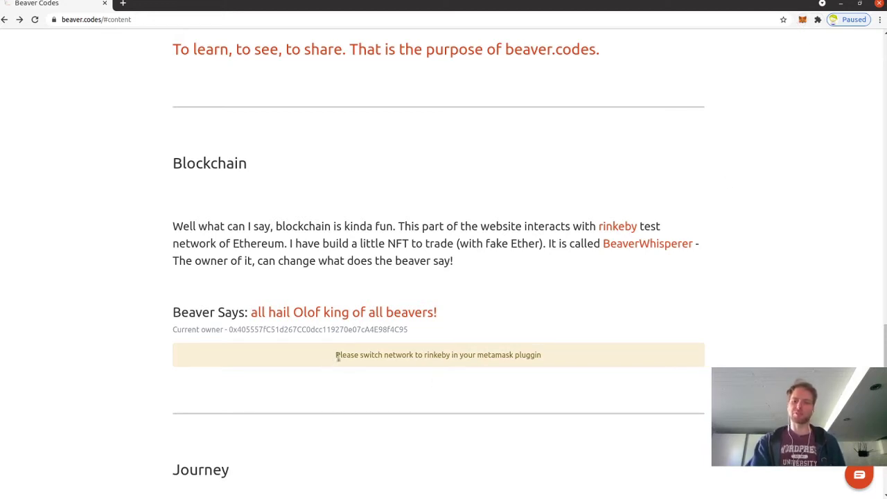
Step: Highlight the notice asking to switch the network to rinkeby
{"action": "left_click_drag", "start_coordinate": [335, 356], "coordinate": [407, 356]}
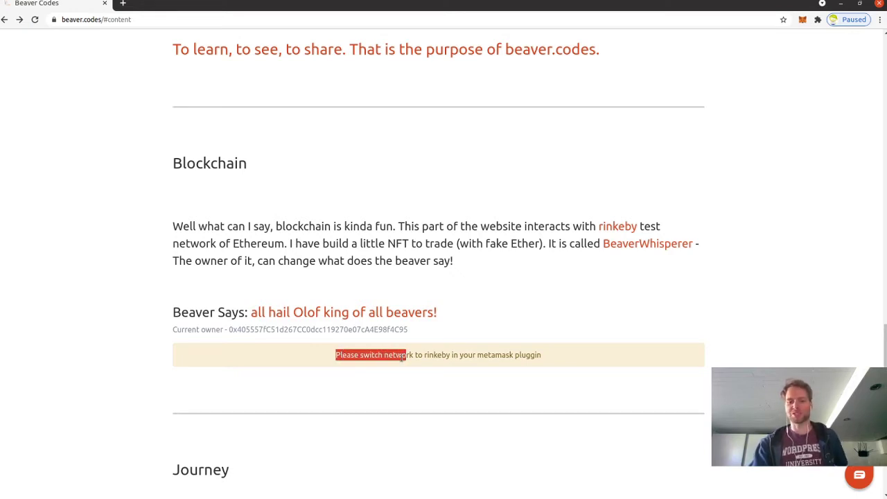
{"action": "double_click", "coordinate": [400, 356]}
{"action": "double_click", "coordinate": [441, 354]}
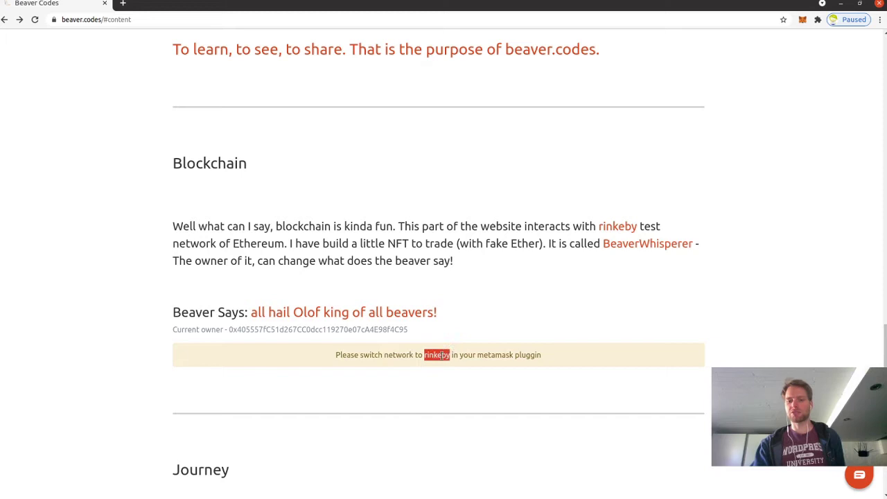
Step: Switch MetaMask to the Rinkeby Test Network and copy the Account 1 address
{"action": "left_click", "coordinate": [801, 21]}
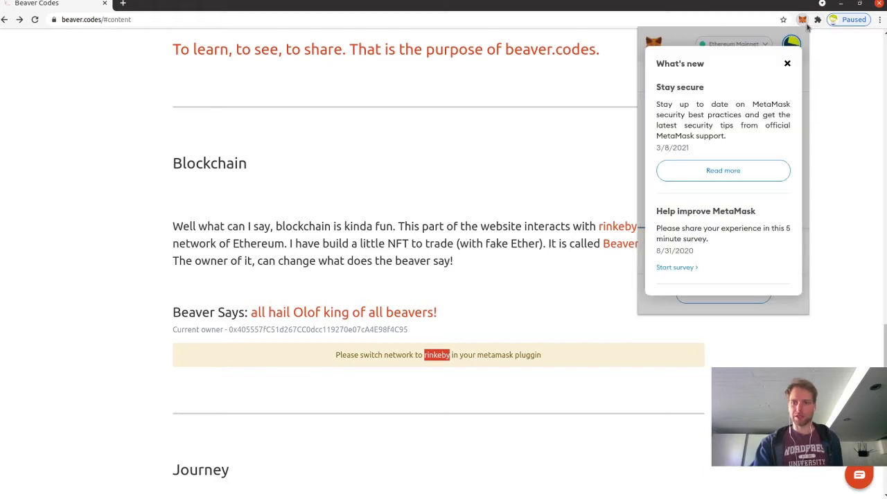
{"action": "left_click", "coordinate": [788, 65]}
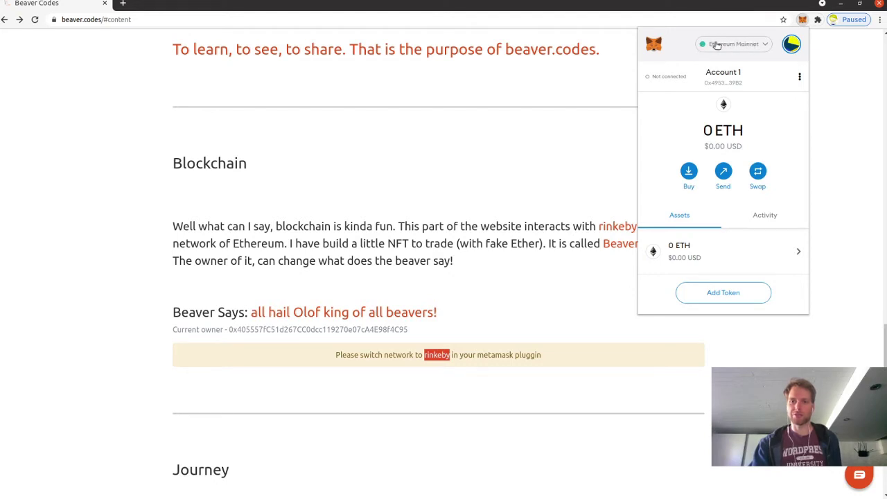
{"action": "left_click", "coordinate": [738, 46]}
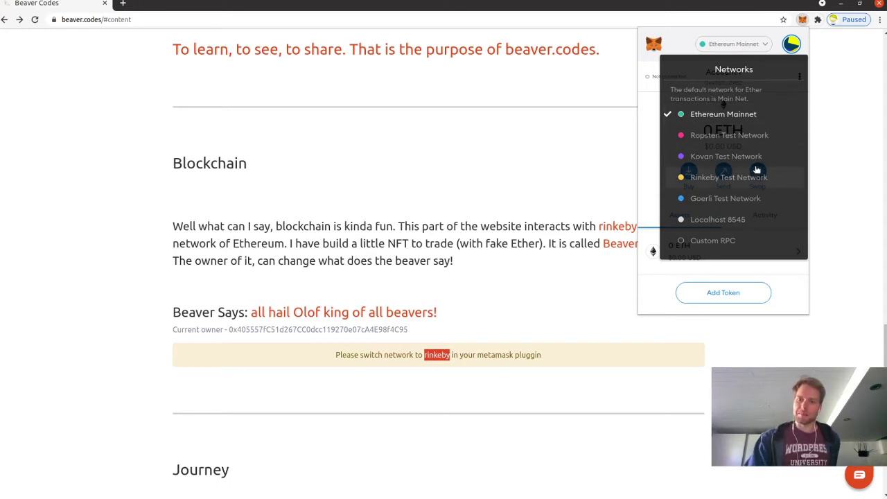
{"action": "left_click", "coordinate": [707, 180]}
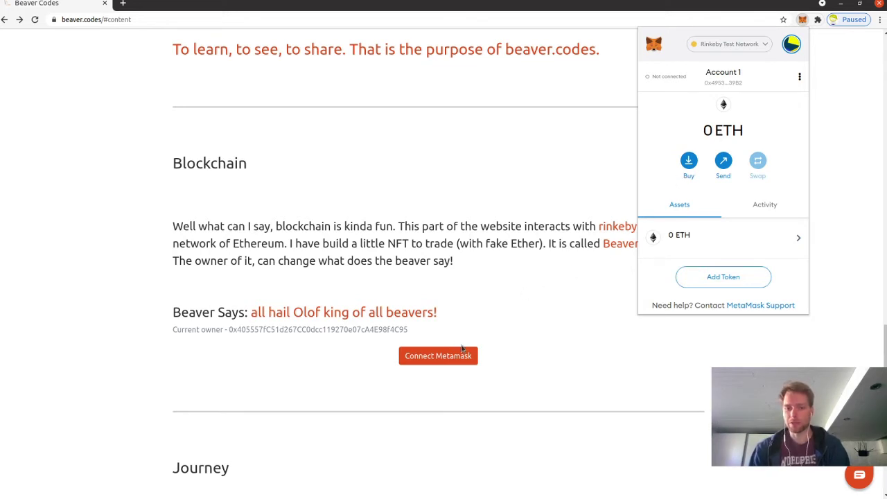
{"action": "left_click", "coordinate": [712, 79]}
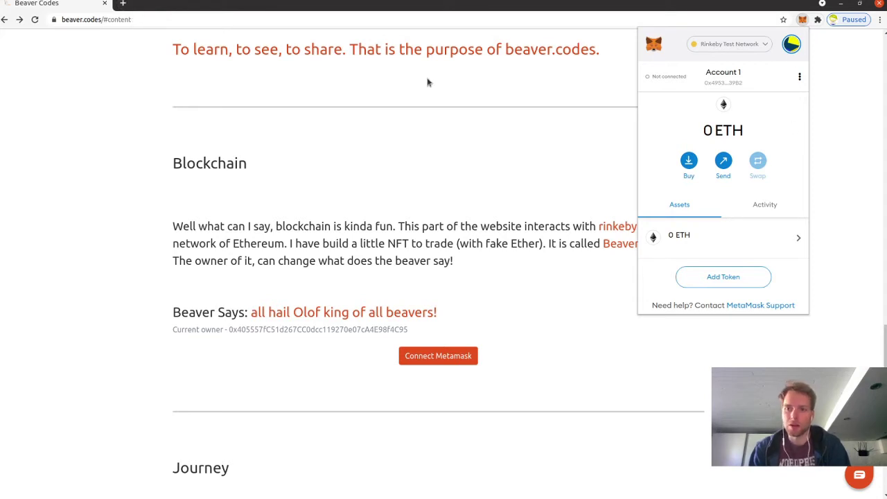
Step: Open Rinkeby Etherscan in a new tab and look up the copied wallet address
{"action": "left_click", "coordinate": [122, 4]}
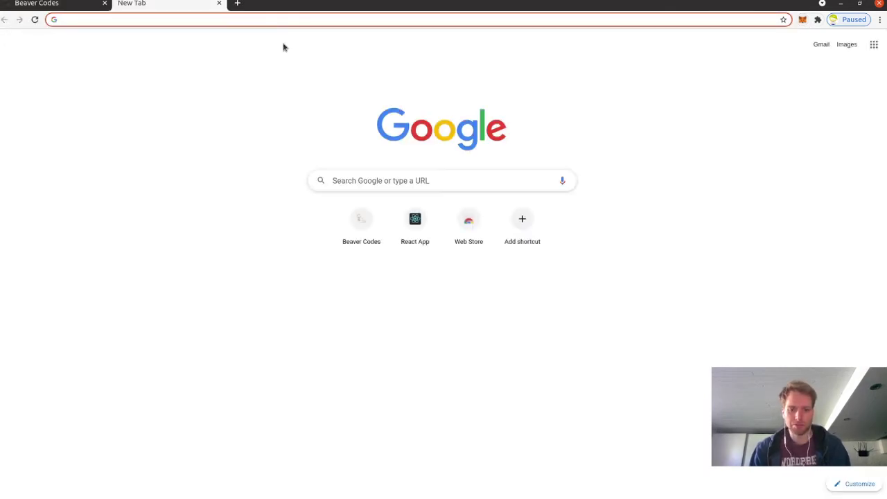
{"action": "type", "text": "rinkeby eth"}
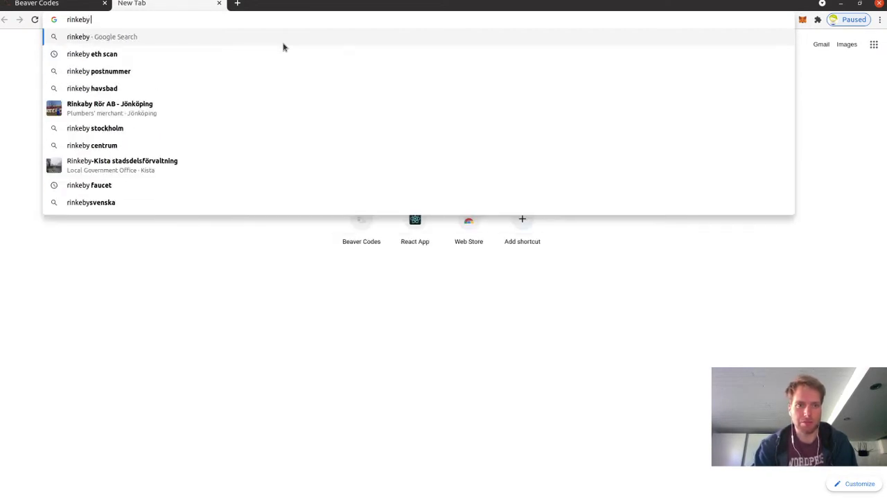
{"action": "left_click", "coordinate": [283, 39]}
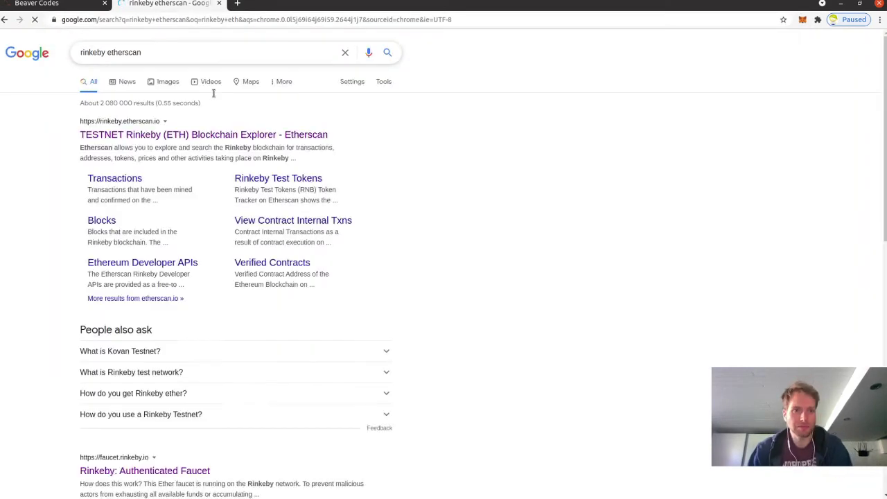
{"action": "left_click", "coordinate": [185, 134]}
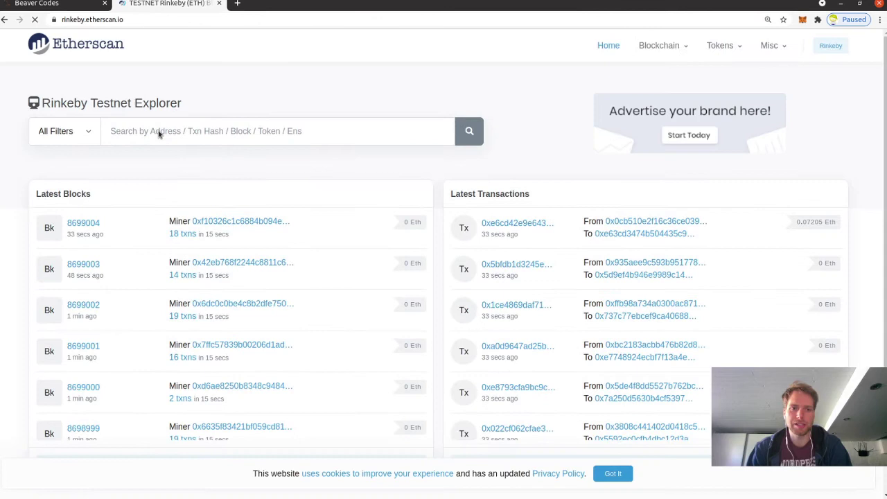
{"action": "left_click", "coordinate": [160, 130]}
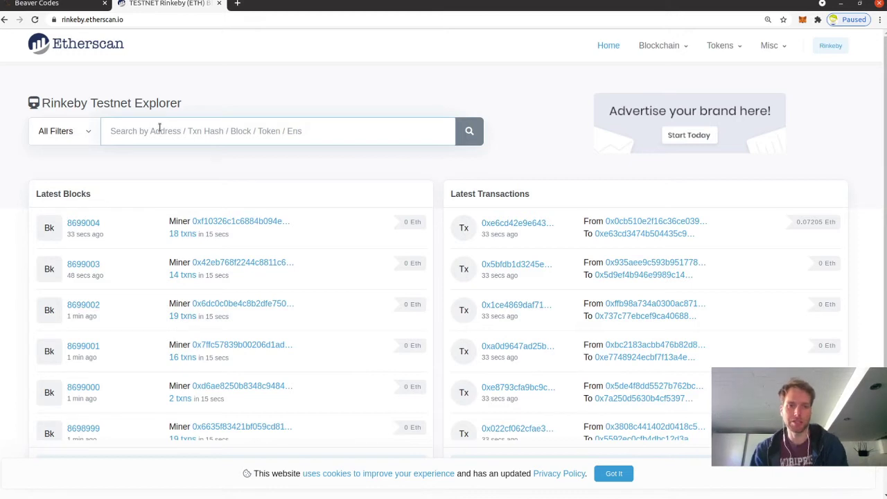
{"action": "key", "text": "ctrl+v"}
{"action": "key", "text": "Return"}
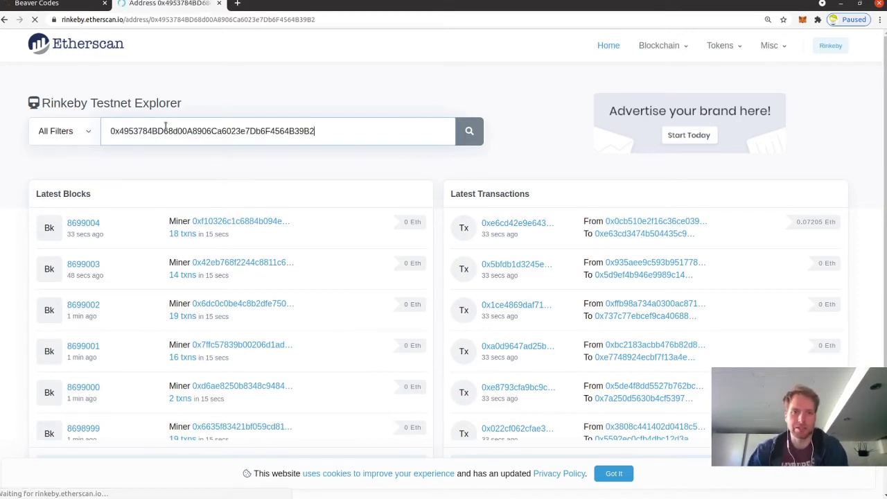
Step: Confirm the 0 Ether balance on Etherscan and in MetaMask, leaving a spare blank tab open
{"action": "left_click_drag", "start_coordinate": [169, 163], "coordinate": [197, 164]}
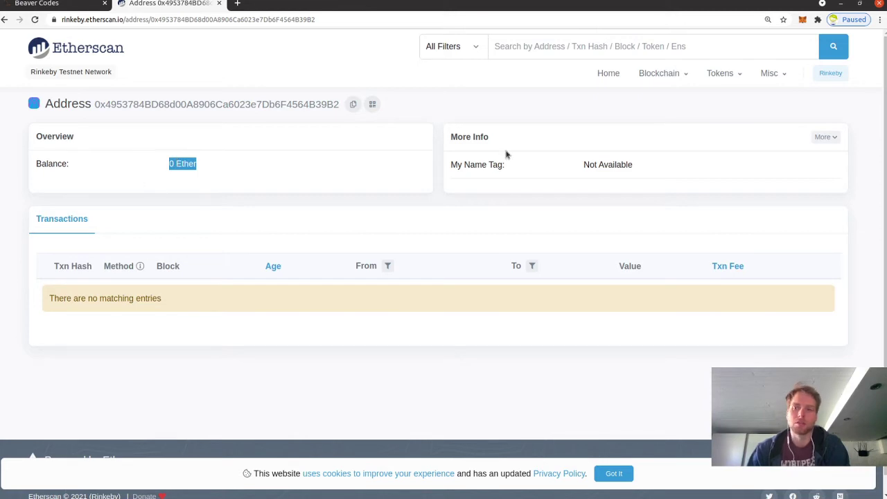
{"action": "left_click", "coordinate": [802, 19]}
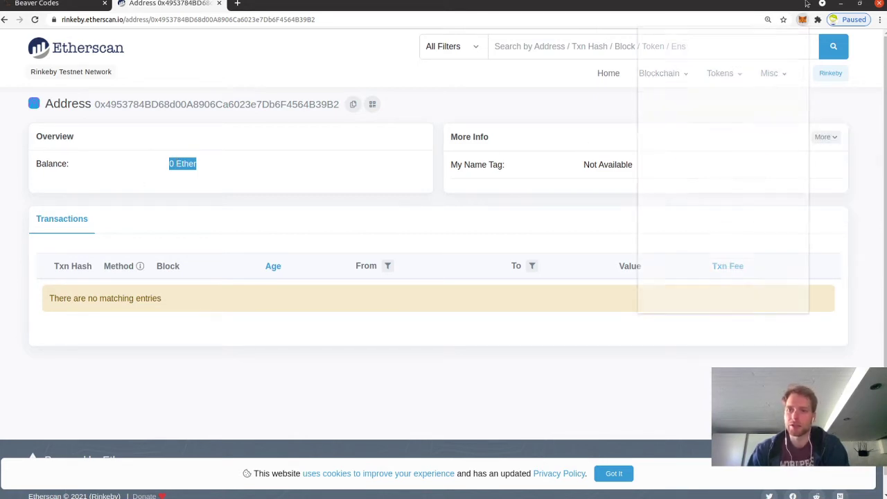
{"action": "left_click", "coordinate": [313, 72]}
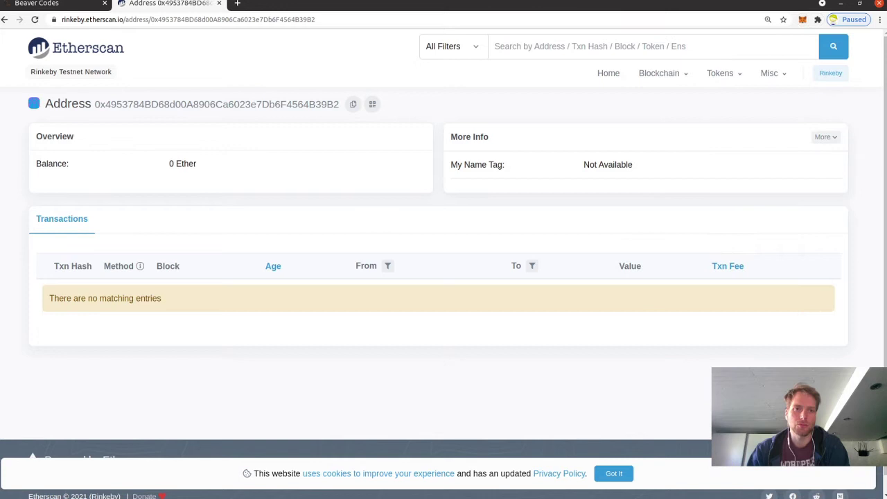
{"action": "left_click", "coordinate": [238, 3]}
{"action": "left_click", "coordinate": [183, 3]}
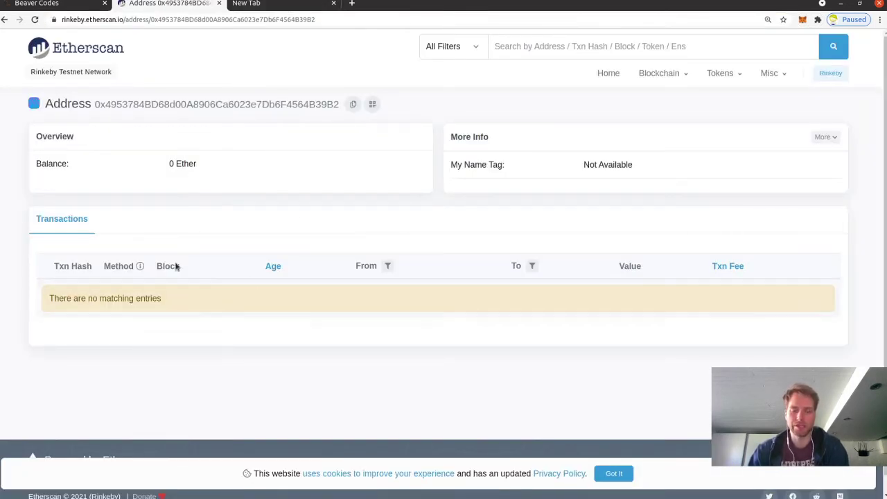
Step: Search the web for 'faucet rinkeby' and open the Rinkeby Authenticated Faucet result
{"action": "left_click", "coordinate": [279, 6]}
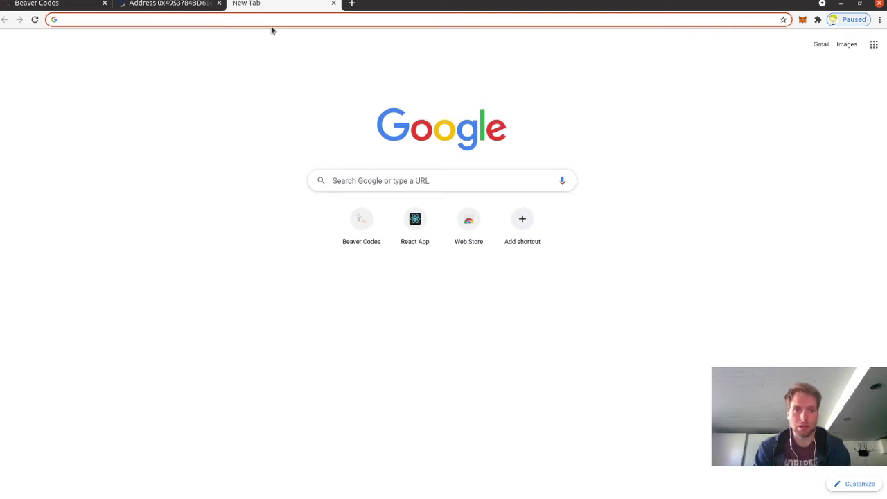
{"action": "type", "text": "f"}
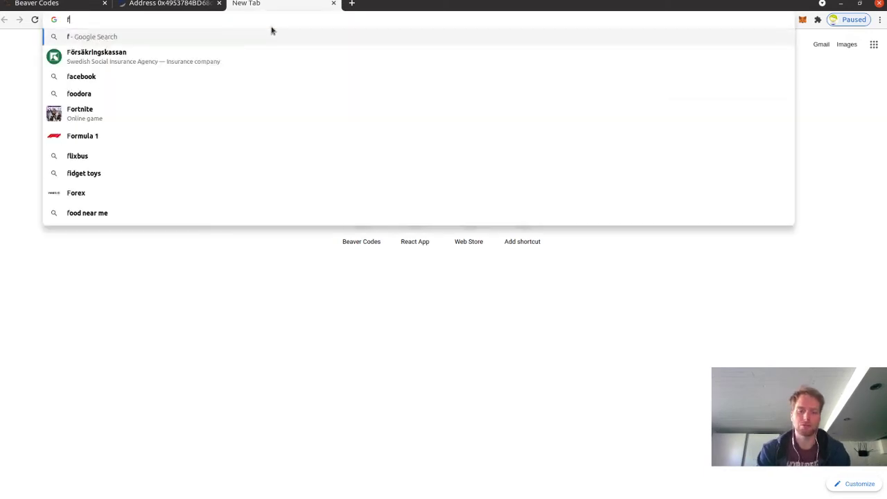
{"action": "type", "text": "aucet et"}
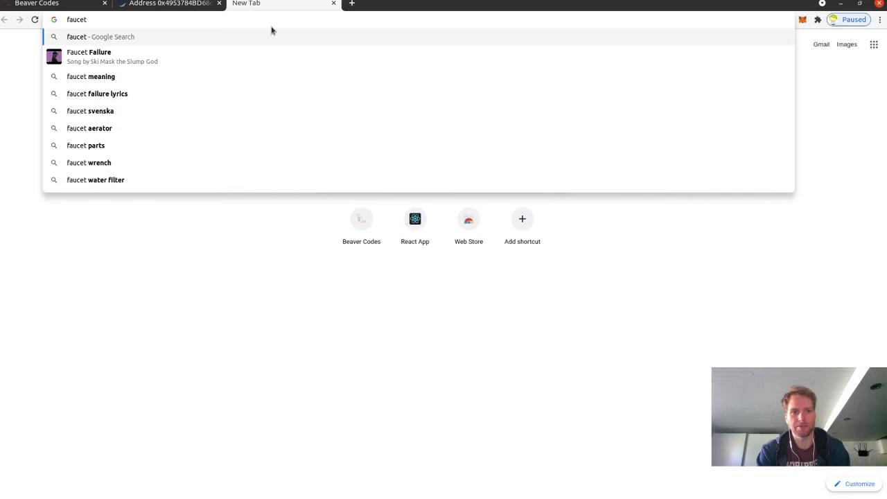
{"action": "key", "text": "BackSpace"}
{"action": "key", "text": "BackSpace"}
{"action": "type", "text": "r"}
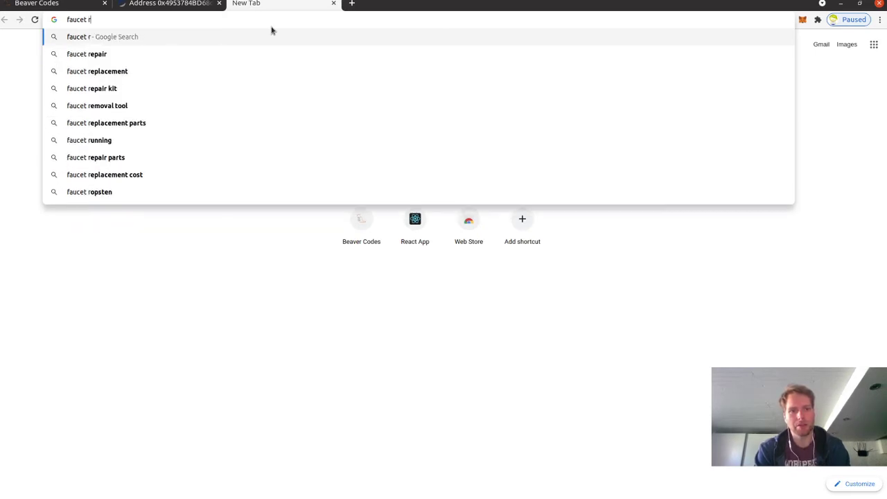
{"action": "type", "text": "inkeby"}
{"action": "key", "text": "Return"}
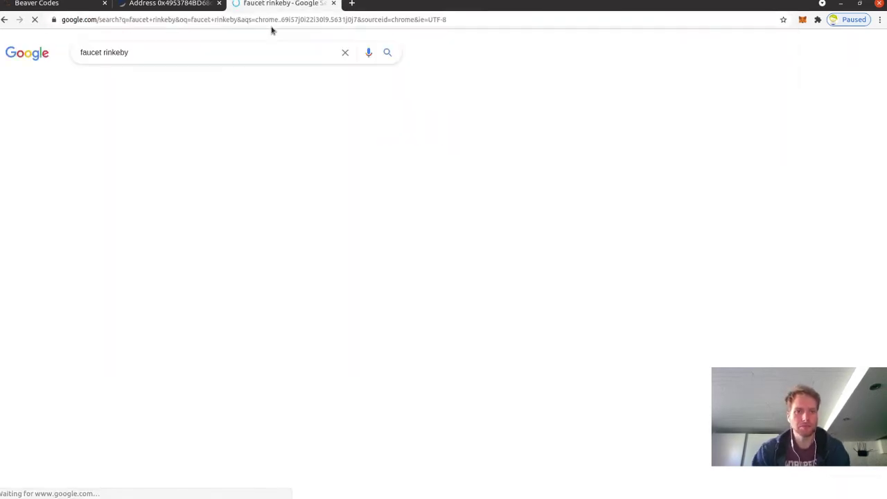
{"action": "left_click", "coordinate": [127, 136]}
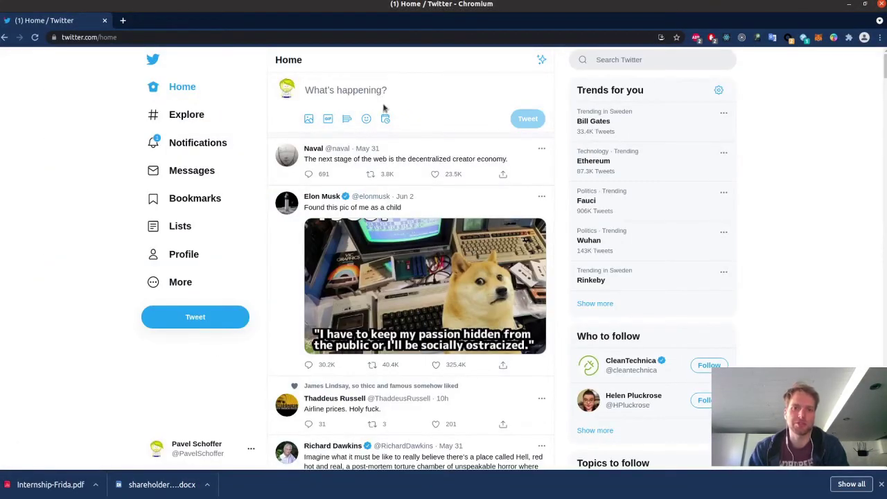
Step: Draft a tweet containing the wallet's Ethereum address copied from MetaMask
{"action": "left_click", "coordinate": [382, 95]}
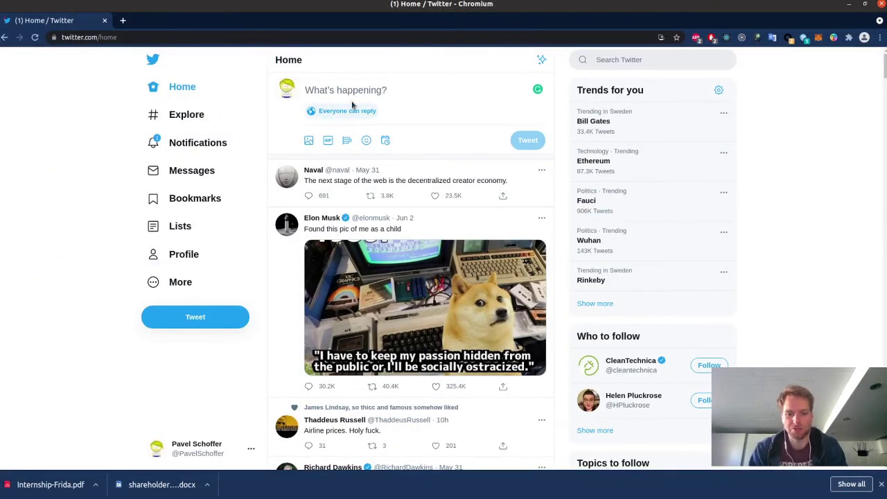
{"action": "key", "text": "ctrl+v"}
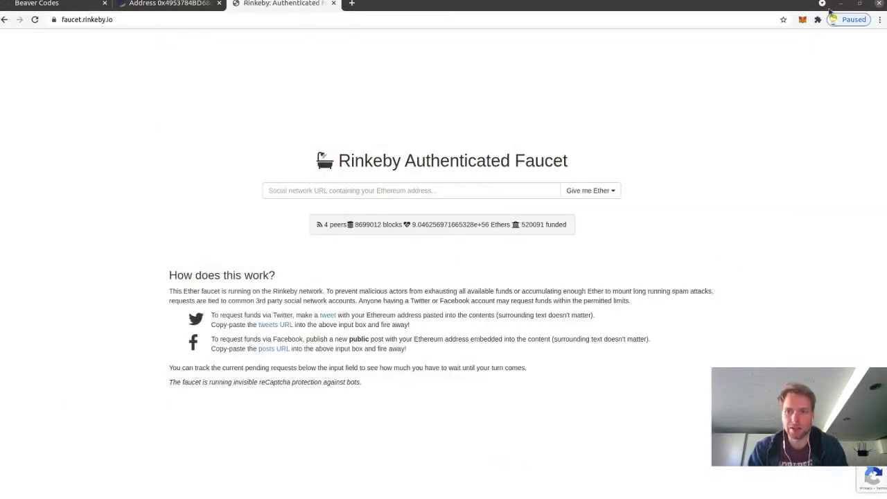
{"action": "left_click", "coordinate": [801, 20]}
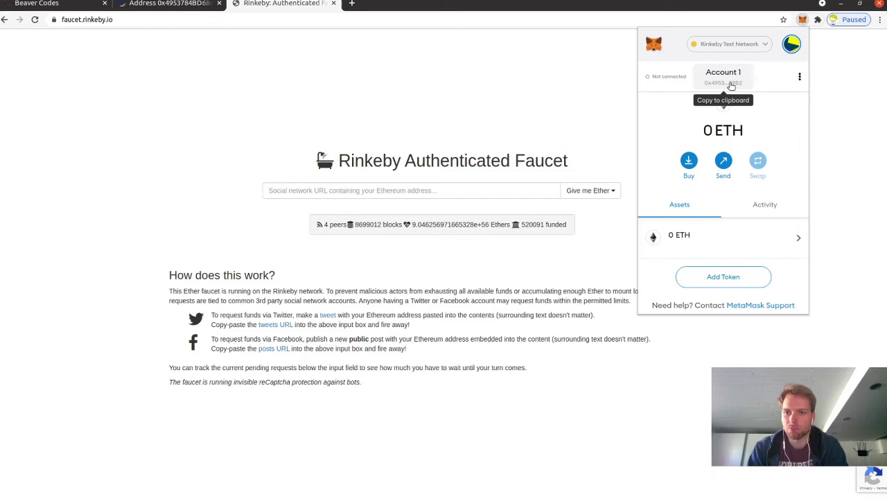
{"action": "left_click", "coordinate": [726, 90]}
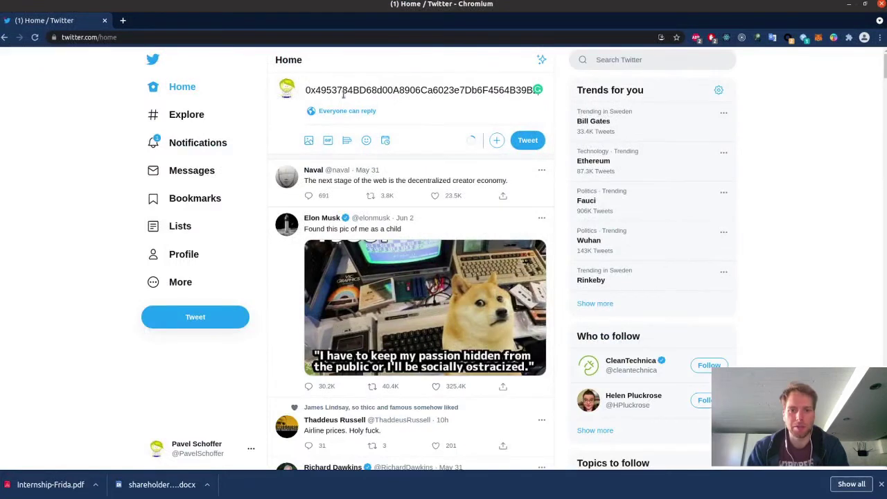
{"action": "double_click", "coordinate": [344, 92]}
{"action": "left_click", "coordinate": [342, 97]}
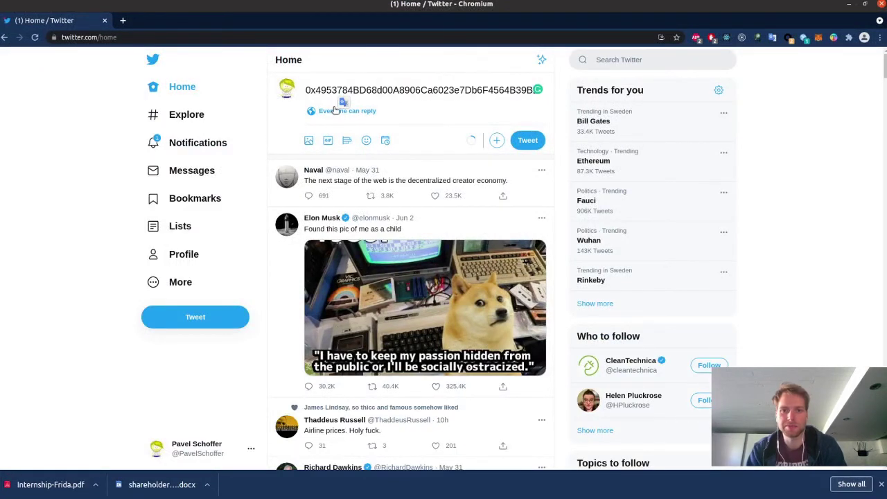
Step: Post the tweet, open its page, copy its URL, and hide Twitter to reach the faucet
{"action": "left_click", "coordinate": [535, 141]}
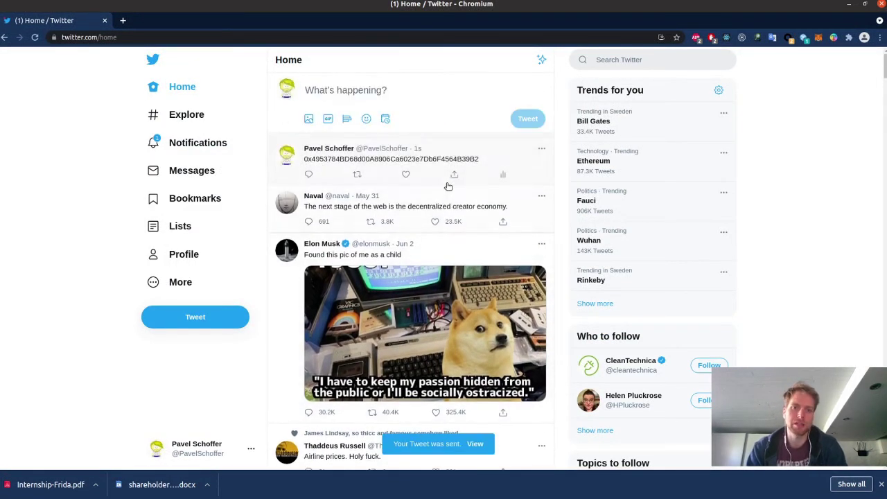
{"action": "left_click", "coordinate": [452, 155]}
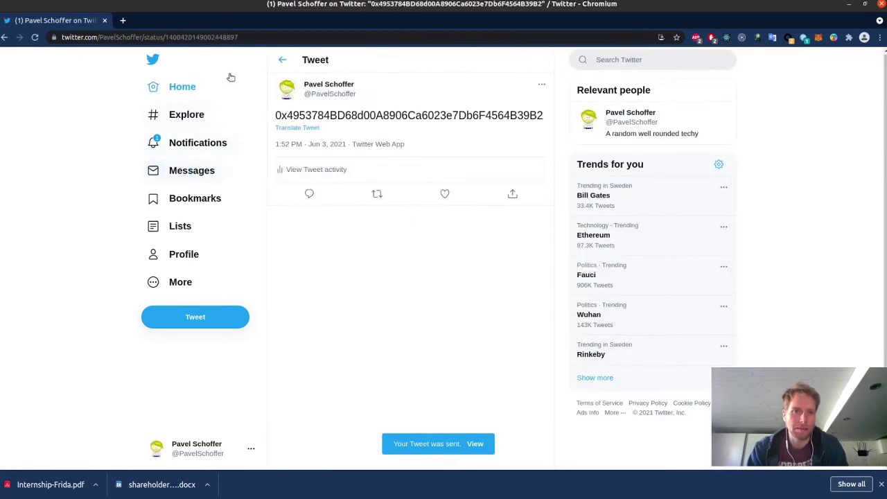
{"action": "key", "text": "ctrl+l"}
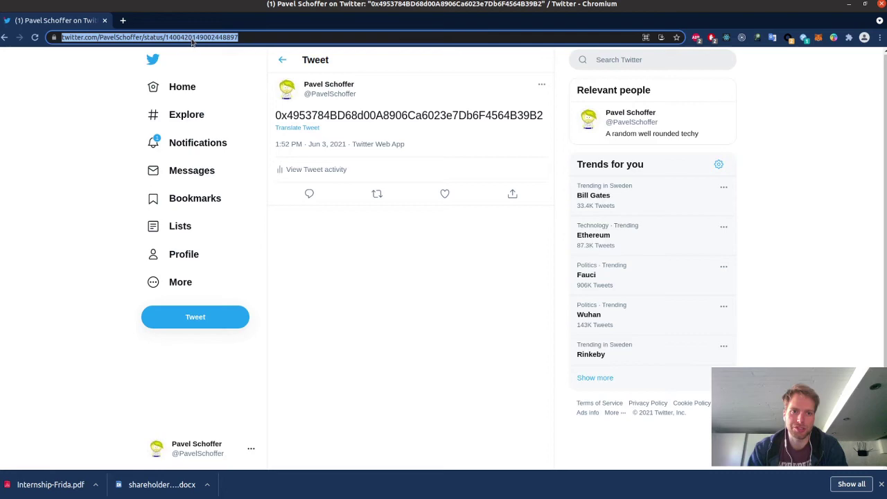
{"action": "key", "text": "super+h"}
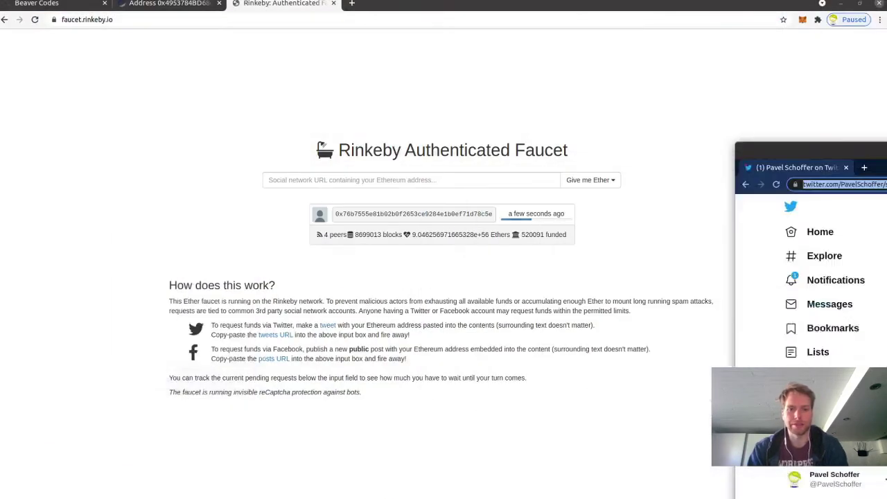
Step: Paste the tweet link into the faucet URL field and request 3 Ethers for 8 hours
{"action": "left_click", "coordinate": [423, 183]}
{"action": "key", "text": "ctrl+v"}
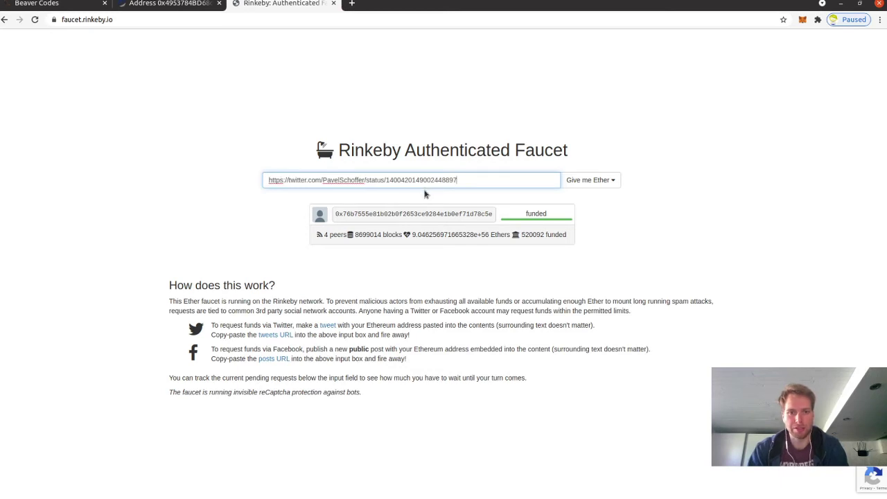
{"action": "left_click", "coordinate": [608, 183]}
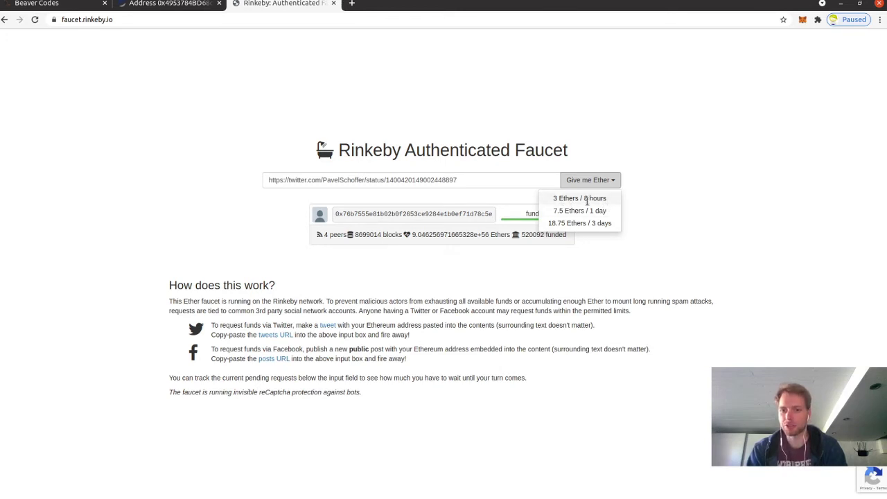
{"action": "left_click", "coordinate": [593, 200]}
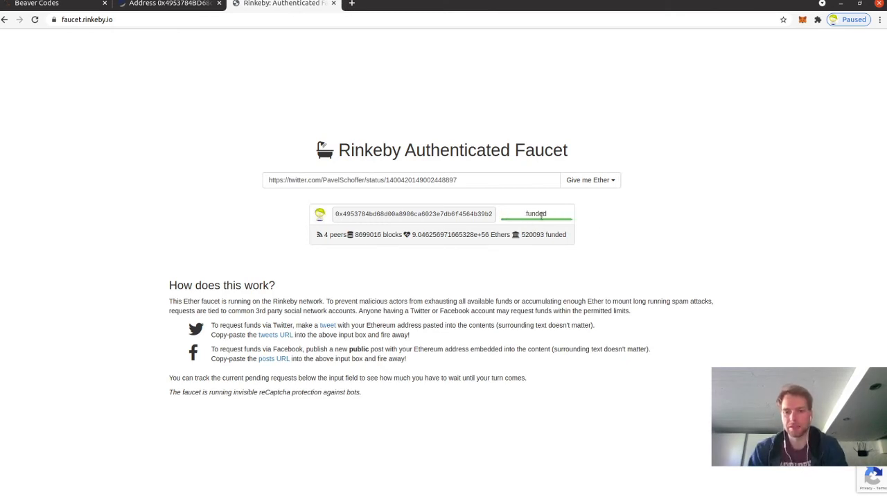
Step: Confirm the 3 ETH balance in MetaMask and on the reloaded Etherscan page, then return to Beaver Codes
{"action": "left_click", "coordinate": [803, 20]}
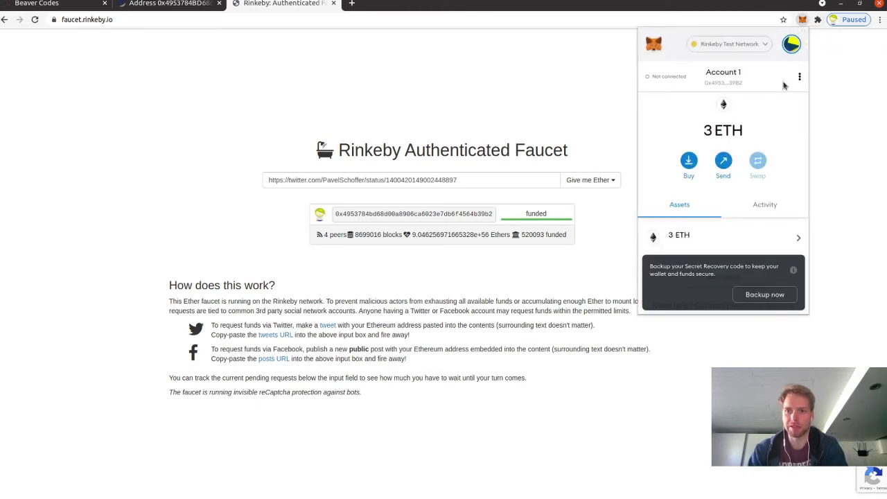
{"action": "left_click_drag", "start_coordinate": [705, 134], "coordinate": [753, 132]}
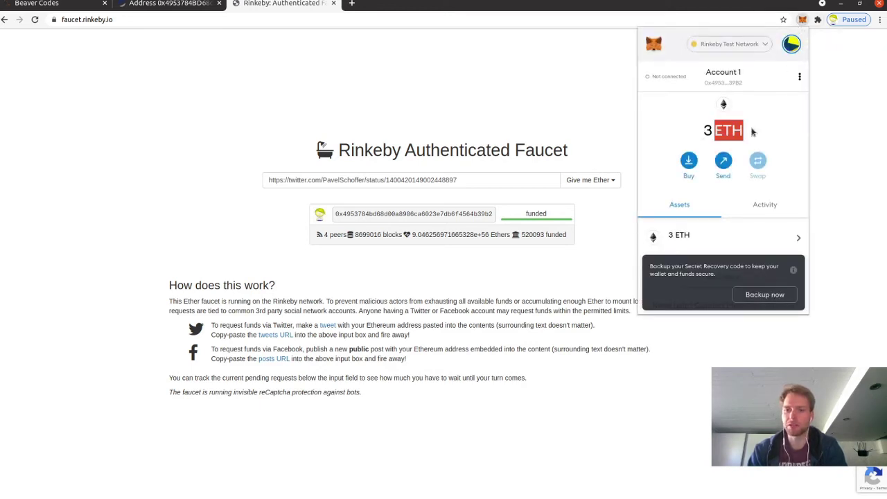
{"action": "left_click", "coordinate": [166, 4]}
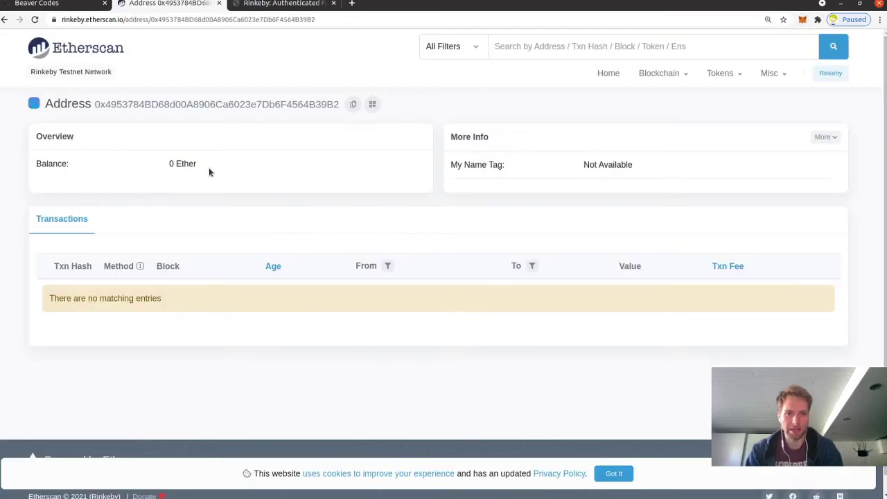
{"action": "key", "text": "F5"}
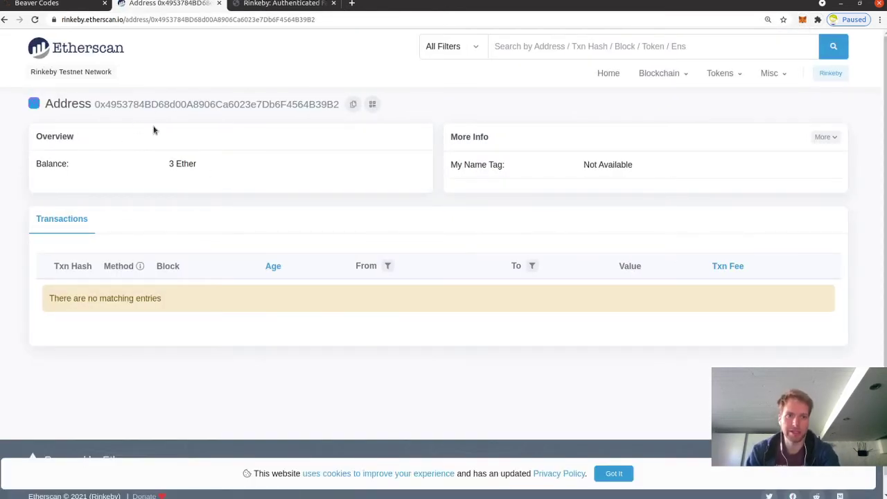
{"action": "left_click_drag", "start_coordinate": [169, 164], "coordinate": [201, 171]}
{"action": "left_click", "coordinate": [201, 172]}
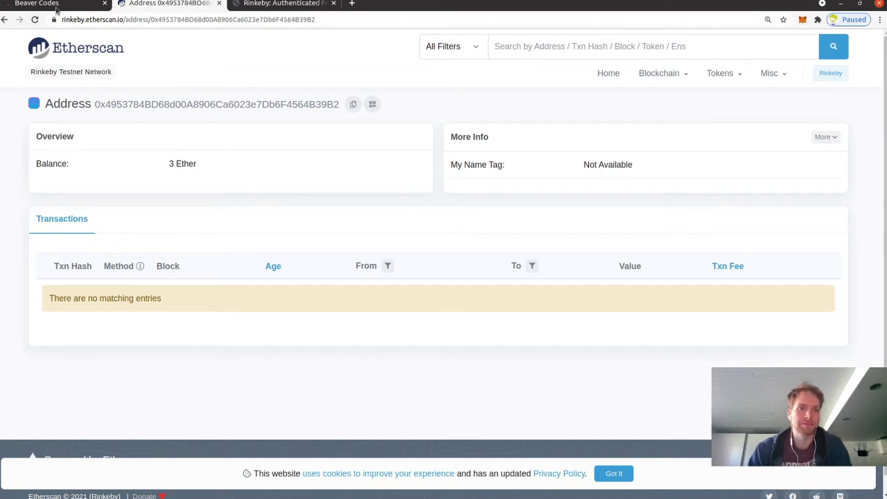
{"action": "left_click", "coordinate": [60, 6]}
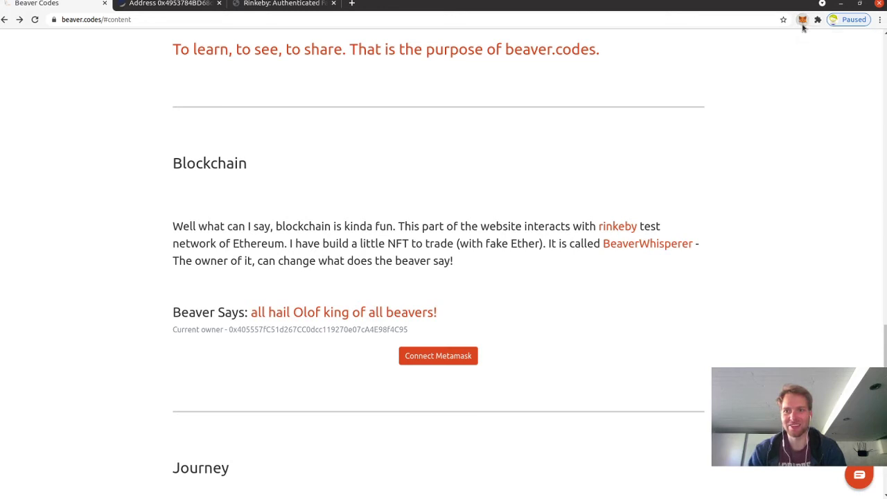
Step: Check the 3 ETH balance in MetaMask and switch the wallet to Ethereum Mainnet
{"action": "left_click", "coordinate": [802, 20]}
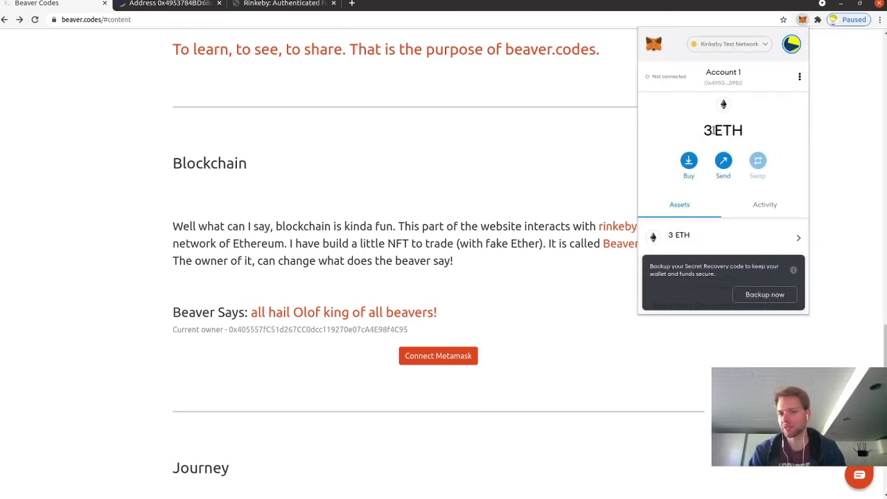
{"action": "left_click_drag", "start_coordinate": [714, 132], "coordinate": [745, 134]}
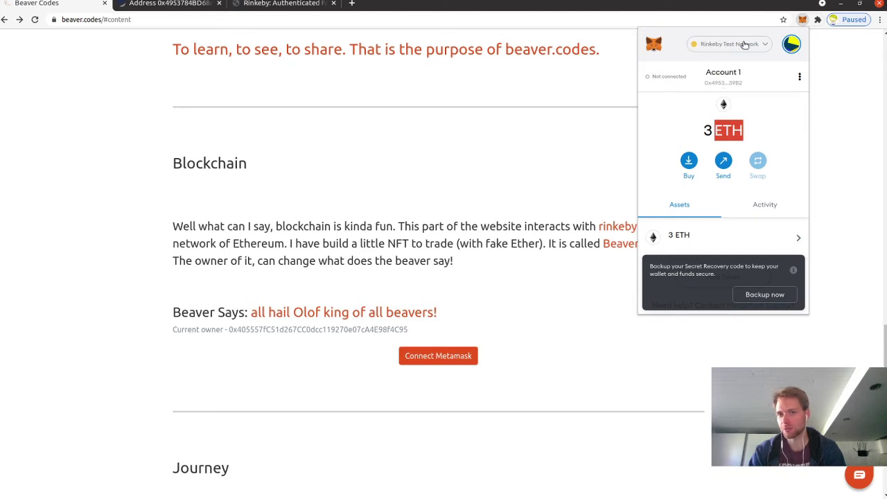
{"action": "left_click", "coordinate": [742, 45]}
{"action": "left_click", "coordinate": [731, 110]}
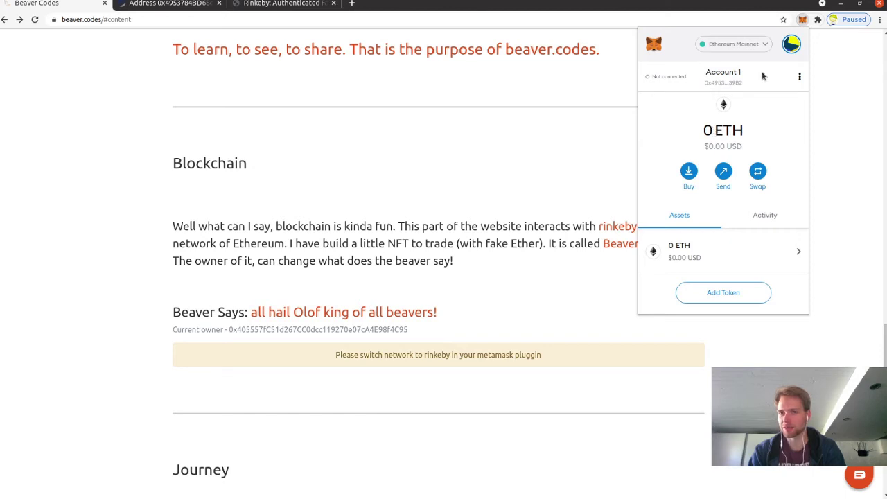
Step: Switch MetaMask back to the Rinkeby Test Network, recheck the 3 ETH, and close the panel
{"action": "left_click", "coordinate": [757, 46]}
{"action": "left_click", "coordinate": [758, 47]}
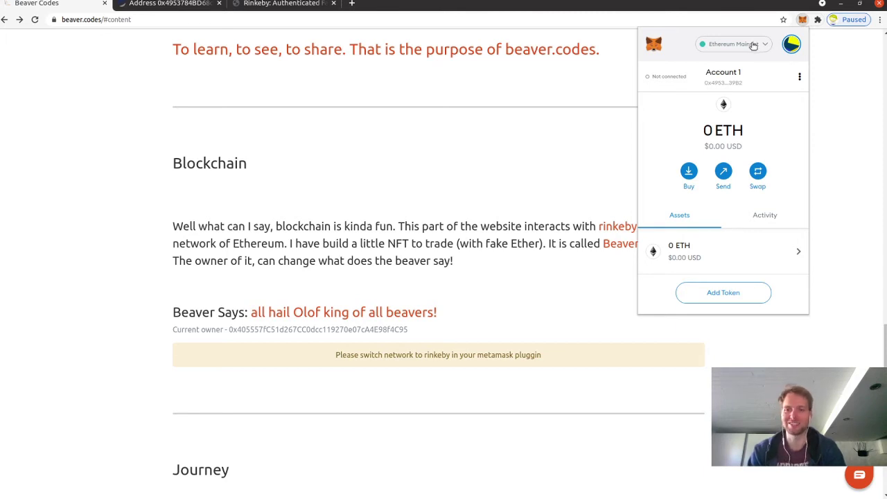
{"action": "left_click", "coordinate": [754, 45]}
{"action": "left_click", "coordinate": [753, 45]}
{"action": "left_click", "coordinate": [753, 45]}
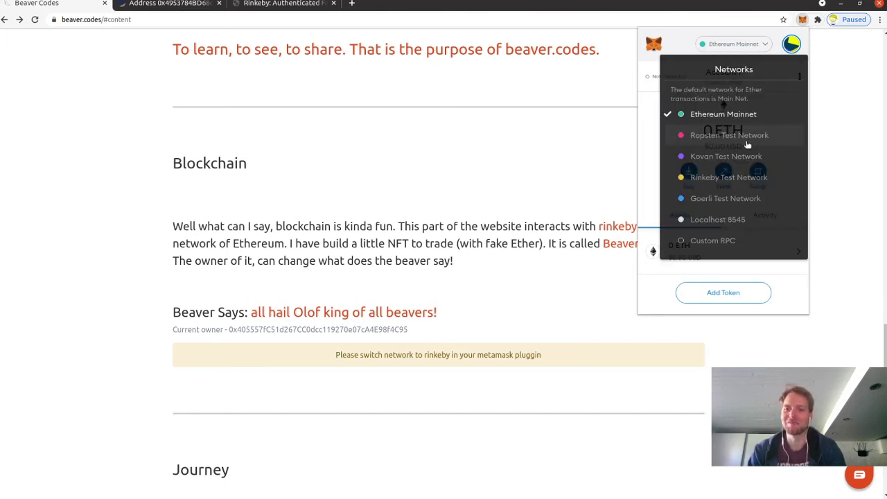
{"action": "left_click", "coordinate": [737, 178]}
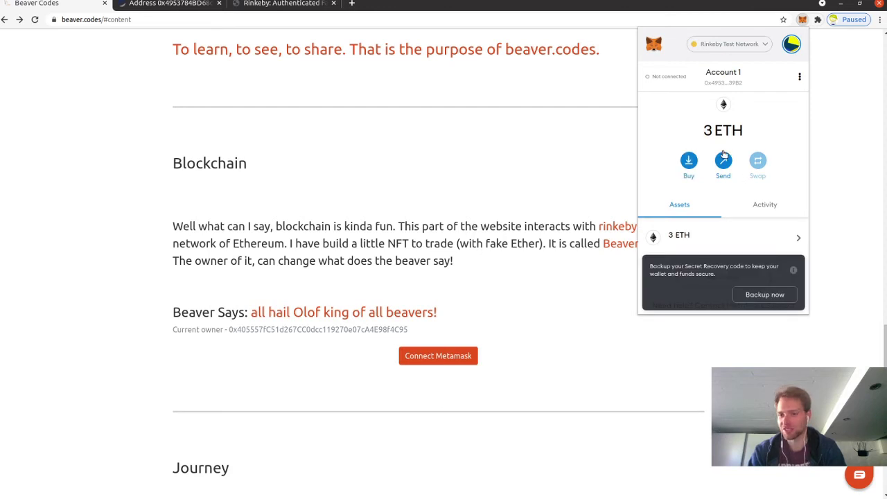
{"action": "left_click_drag", "start_coordinate": [715, 134], "coordinate": [772, 137]}
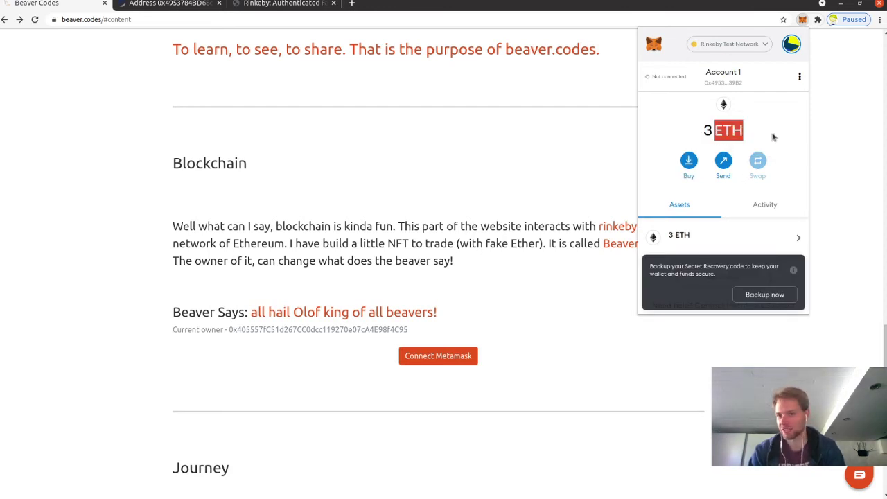
{"action": "left_click", "coordinate": [767, 139]}
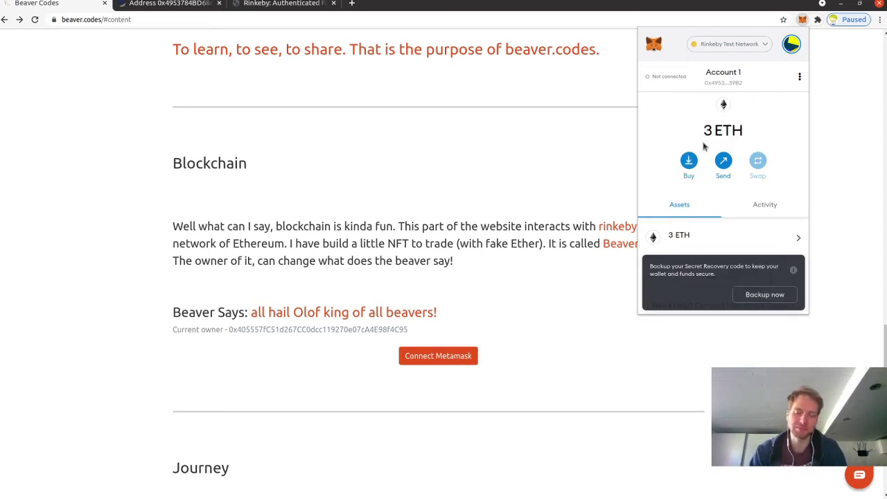
{"action": "left_click", "coordinate": [579, 161]}
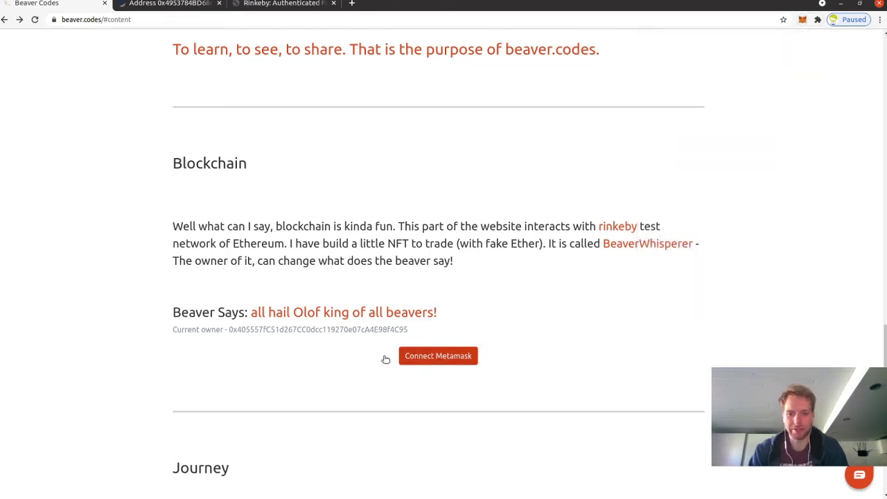
Step: Connect MetaMask's Account 1 to beaver.codes via Connect Metamask, Next and Connect
{"action": "left_click", "coordinate": [437, 357]}
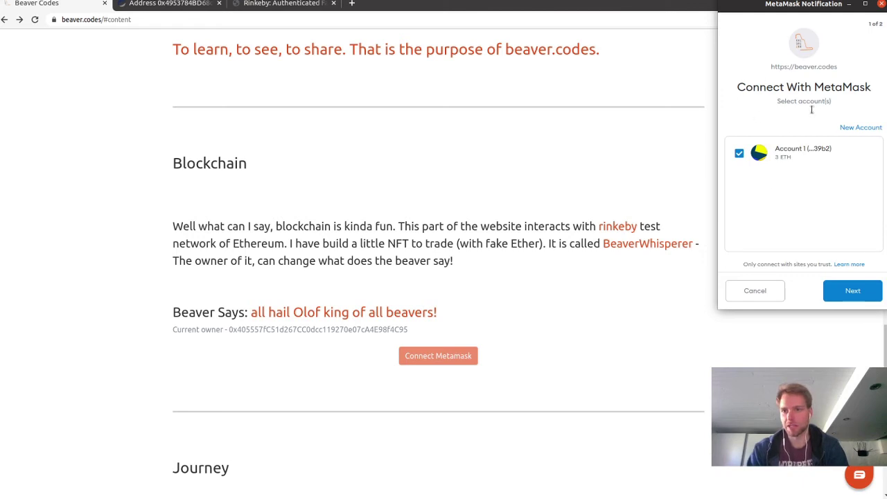
{"action": "left_click", "coordinate": [843, 295]}
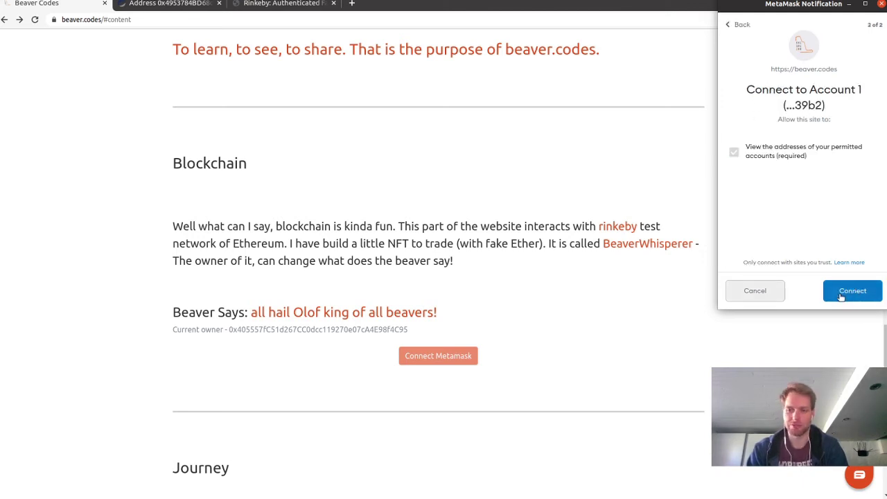
{"action": "left_click", "coordinate": [851, 296]}
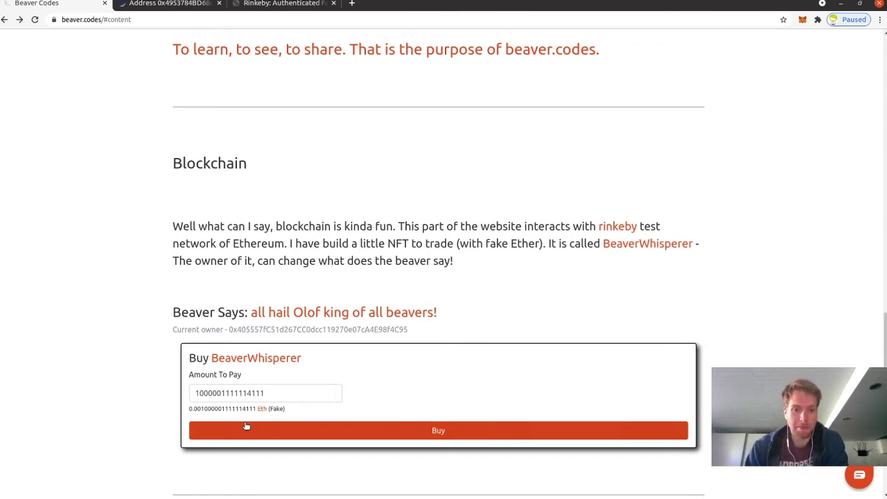
{"action": "left_click", "coordinate": [209, 393]}
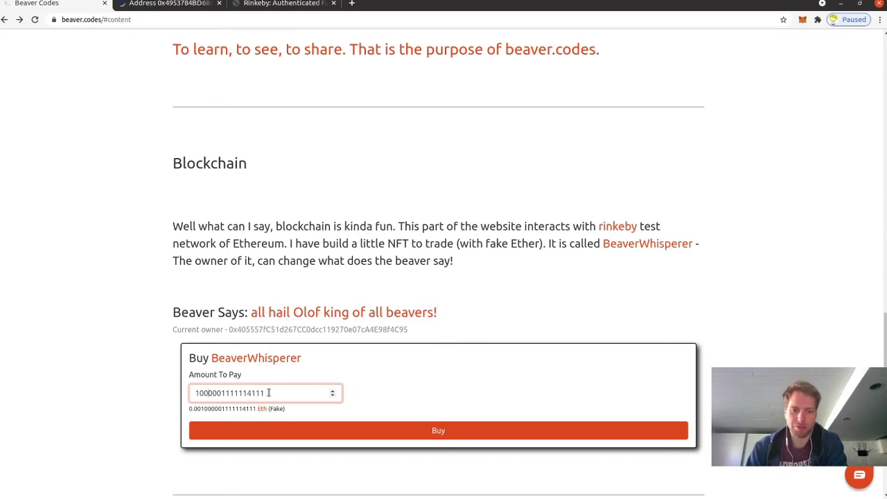
{"action": "mouse_move", "coordinate": [275, 393]}
{"action": "left_mouse_down"}
{"action": "mouse_move", "coordinate": [192, 393]}
{"action": "mouse_move", "coordinate": [191, 409]}
{"action": "mouse_move", "coordinate": [269, 409]}
{"action": "left_mouse_up"}
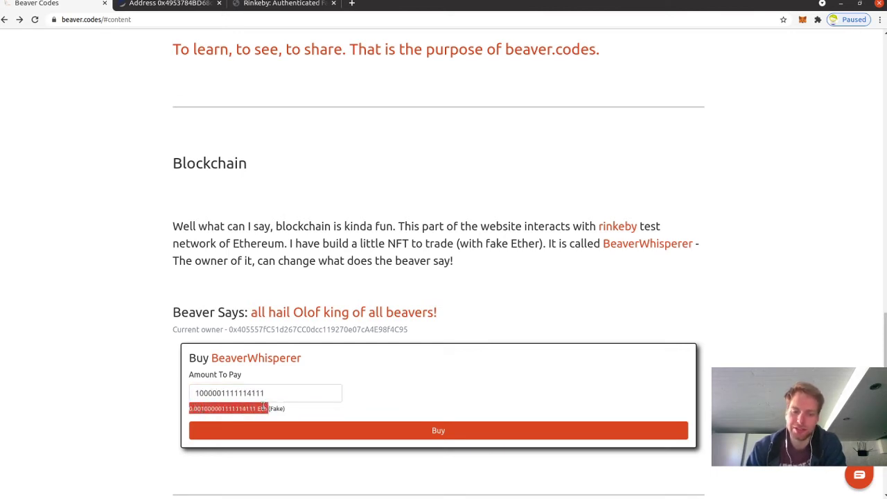
{"action": "left_click", "coordinate": [276, 393]}
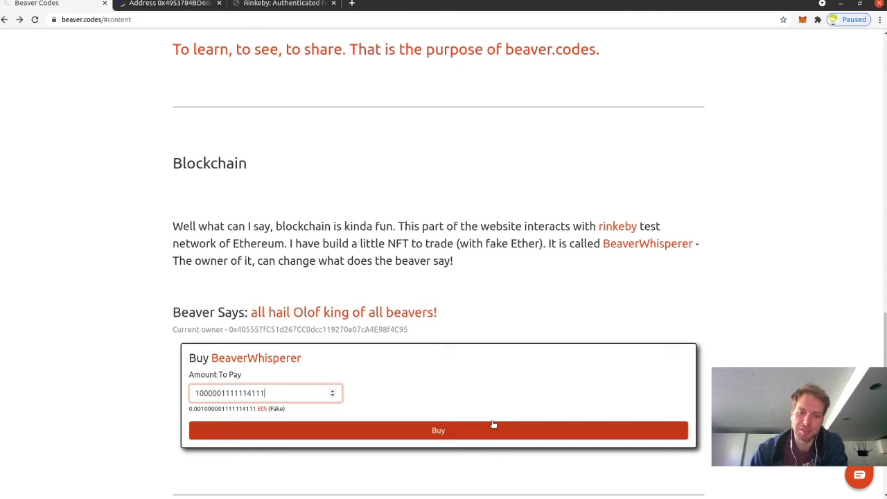
{"action": "left_click_drag", "start_coordinate": [280, 392], "coordinate": [194, 393]}
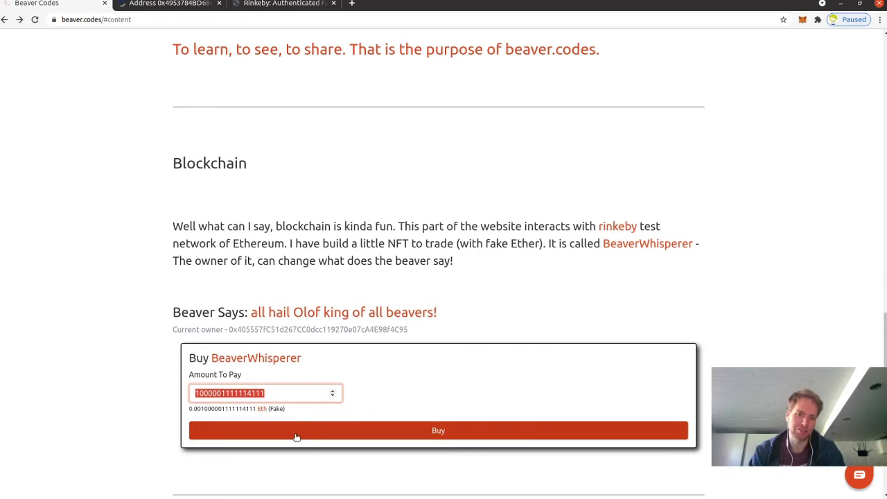
{"action": "left_click", "coordinate": [270, 394]}
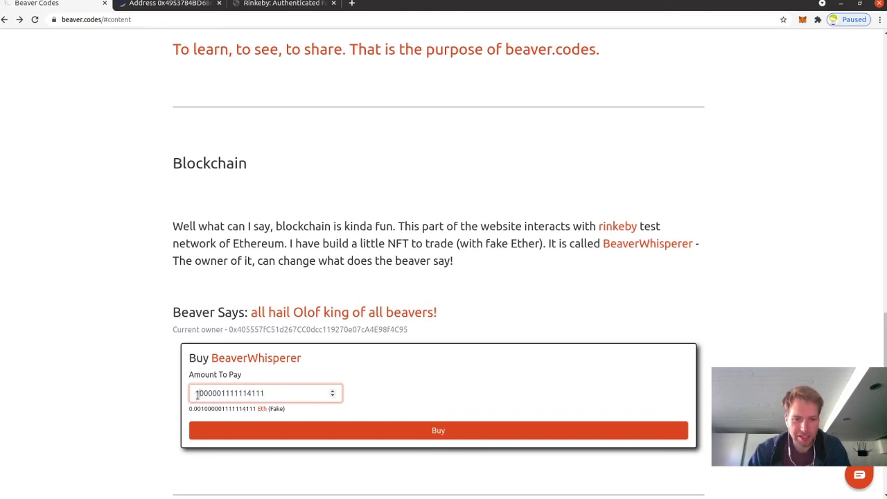
{"action": "left_click_drag", "start_coordinate": [197, 394], "coordinate": [192, 395]}
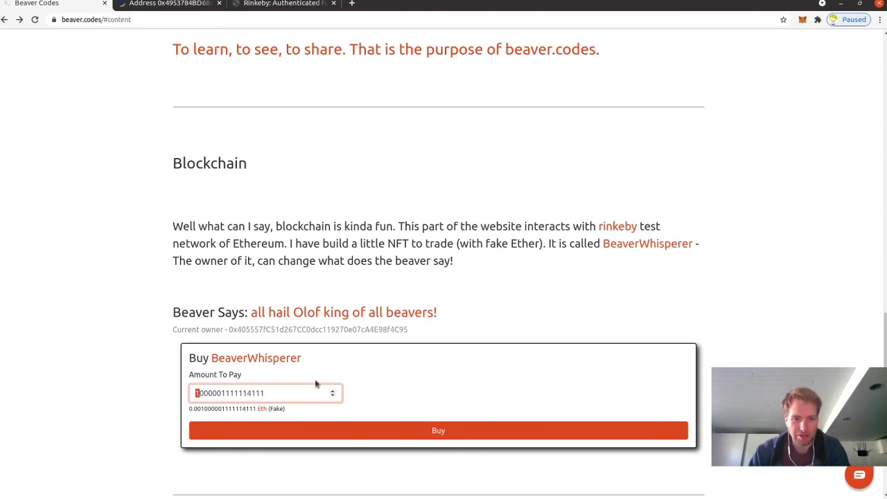
{"action": "type", "text": "0"}
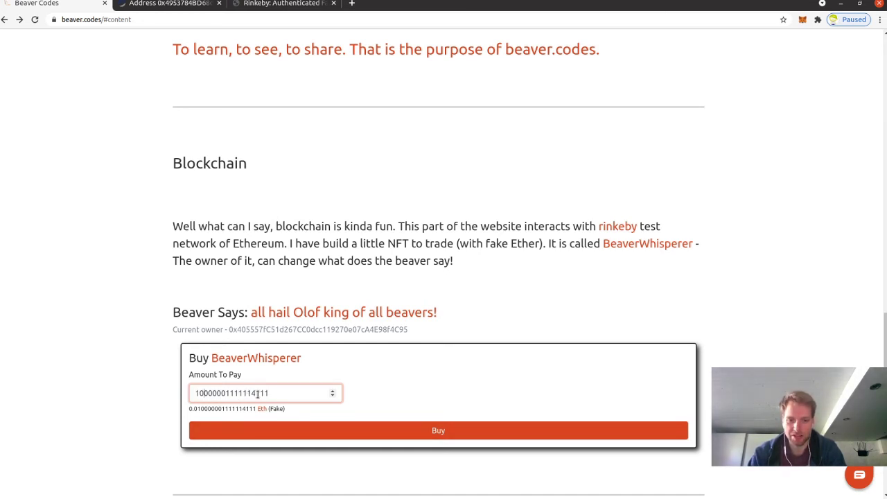
{"action": "left_click_drag", "start_coordinate": [264, 393], "coordinate": [275, 392]}
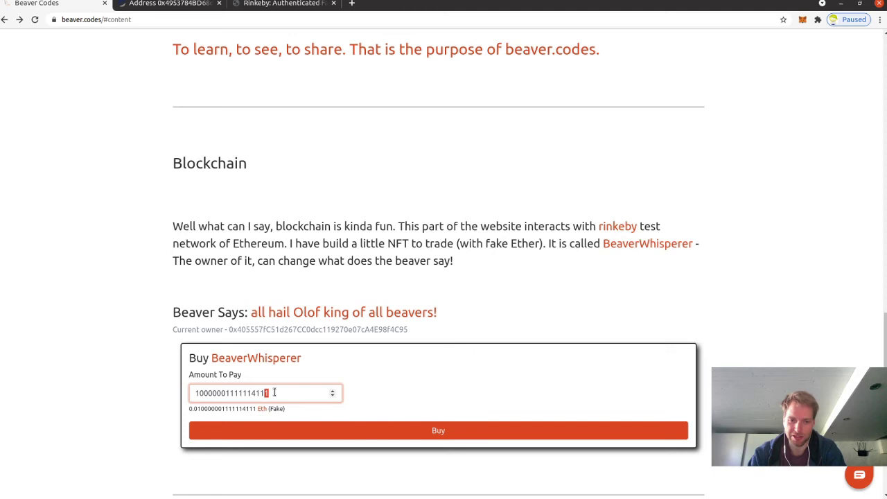
Step: Buy BeaverWhisperer, confirming 0.01 ETH plus 0.000047 gas (0.010047 total) in MetaMask
{"action": "left_click", "coordinate": [316, 424]}
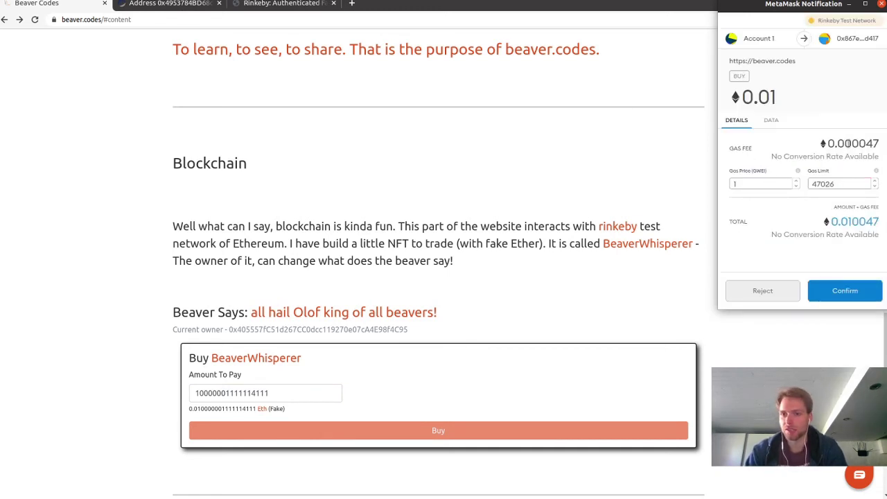
{"action": "left_click_drag", "start_coordinate": [744, 102], "coordinate": [779, 102]}
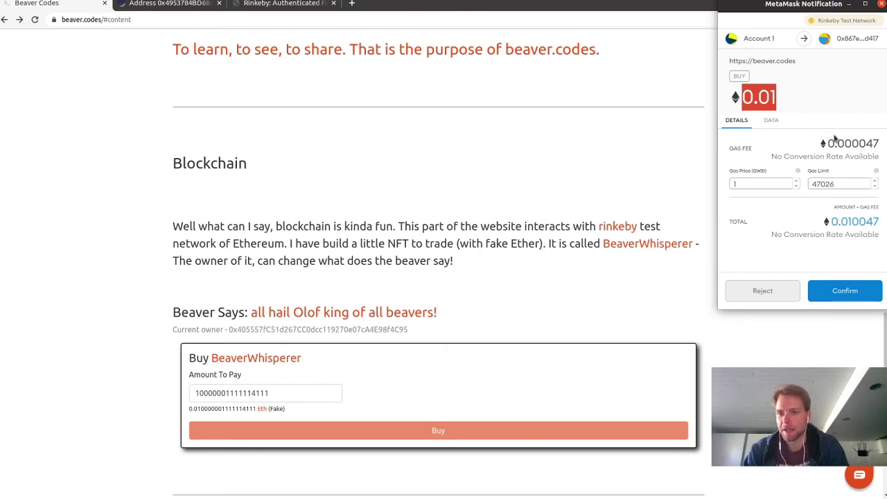
{"action": "left_click_drag", "start_coordinate": [828, 144], "coordinate": [882, 144]}
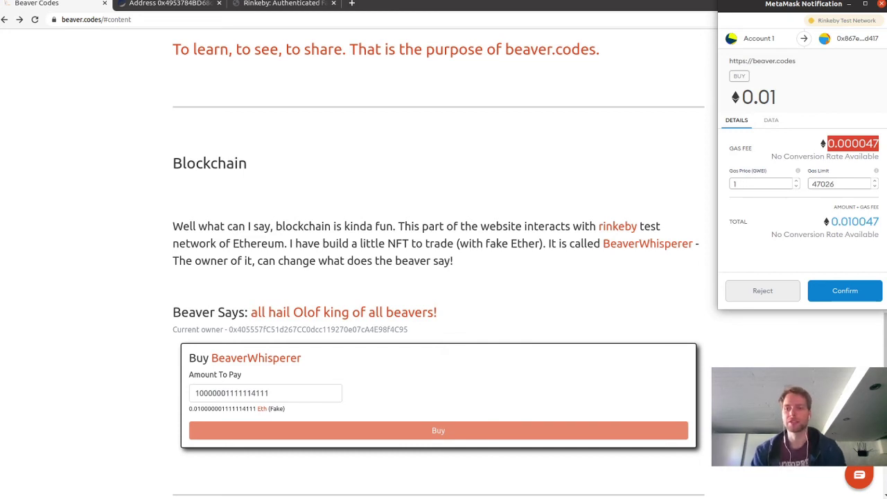
{"action": "left_click", "coordinate": [859, 296]}
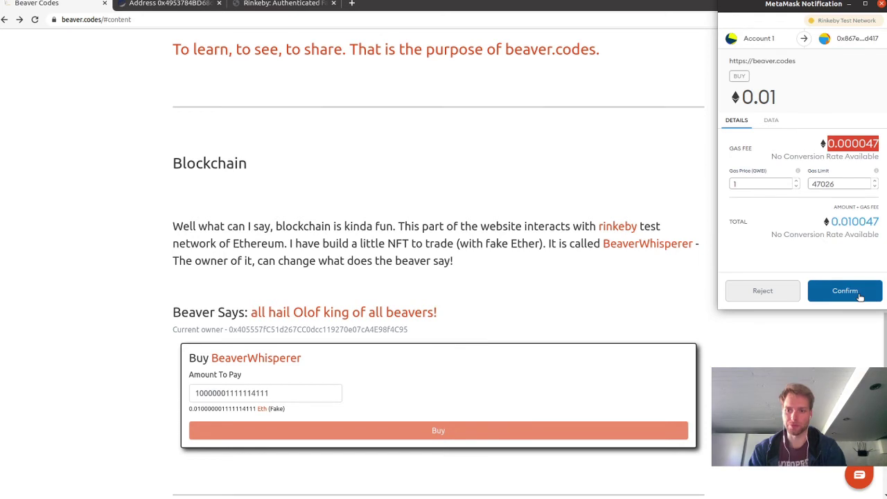
{"action": "left_click_drag", "start_coordinate": [830, 222], "coordinate": [880, 220]}
{"action": "left_click", "coordinate": [858, 222]}
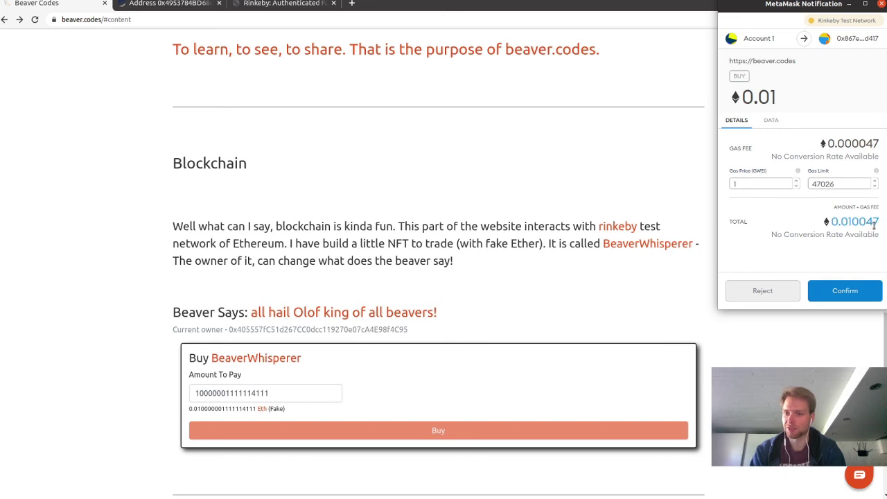
{"action": "left_click", "coordinate": [851, 291]}
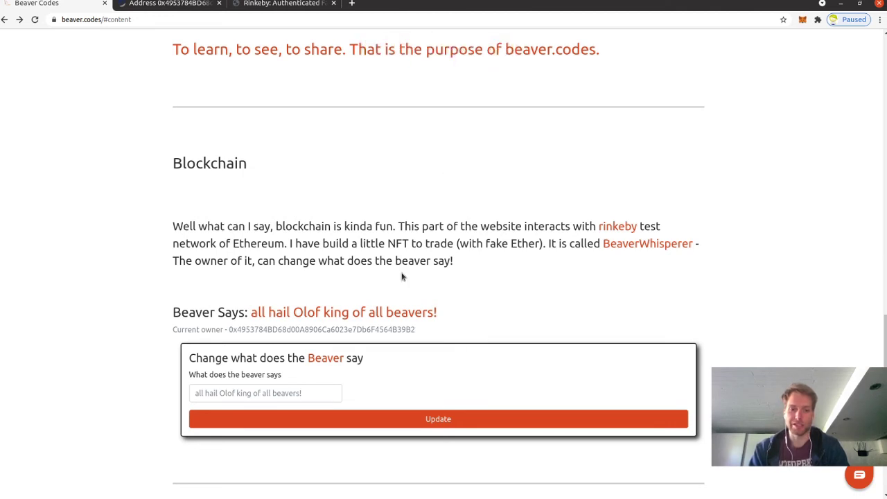
Step: Check the wallet is listed as current owner and review the 'Change what does the Beaver say' form
{"action": "left_click_drag", "start_coordinate": [186, 357], "coordinate": [409, 373]}
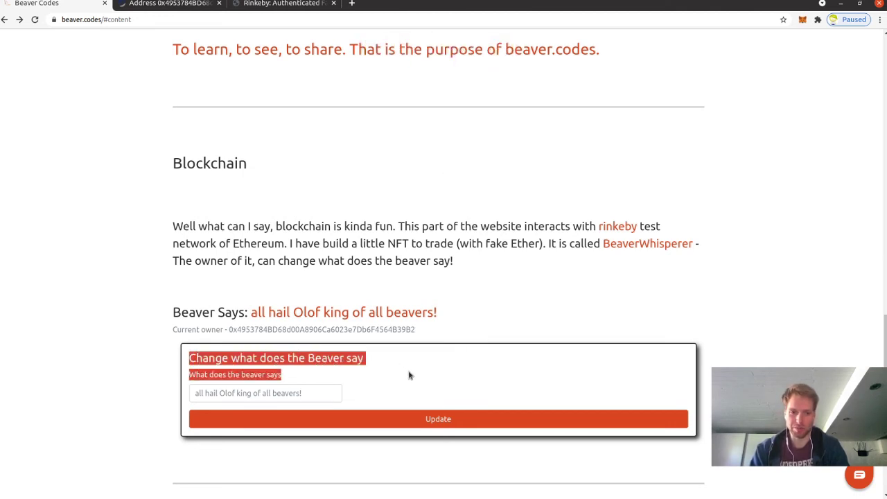
{"action": "left_click", "coordinate": [410, 375]}
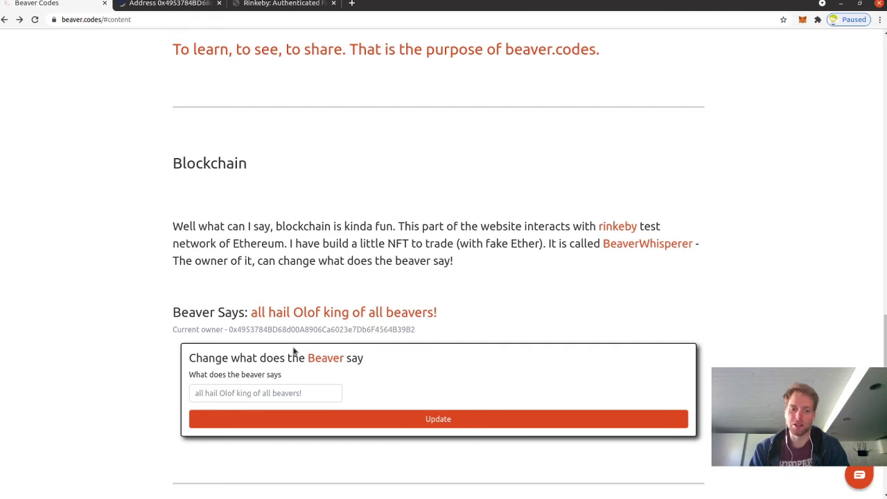
Step: Reload the Etherscan address page and check the 3 Ether transfer and 0.010000001111114 Ether Buy rows
{"action": "left_click", "coordinate": [170, 4]}
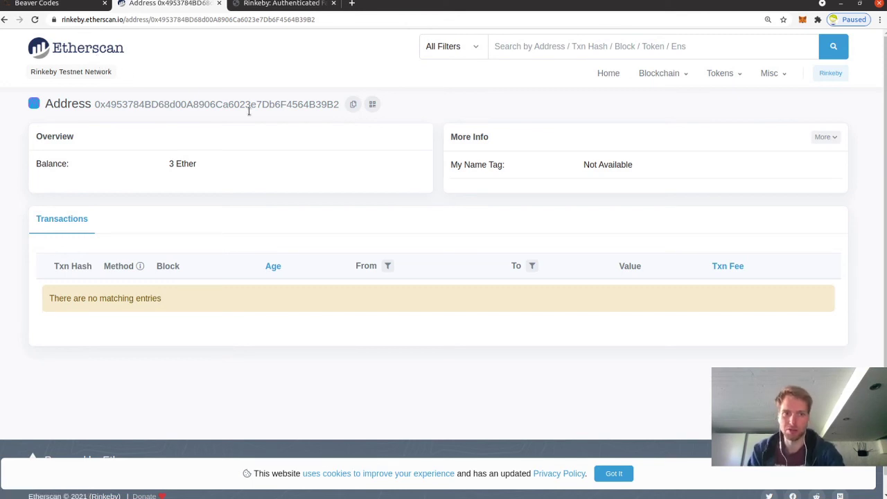
{"action": "key", "text": "F5"}
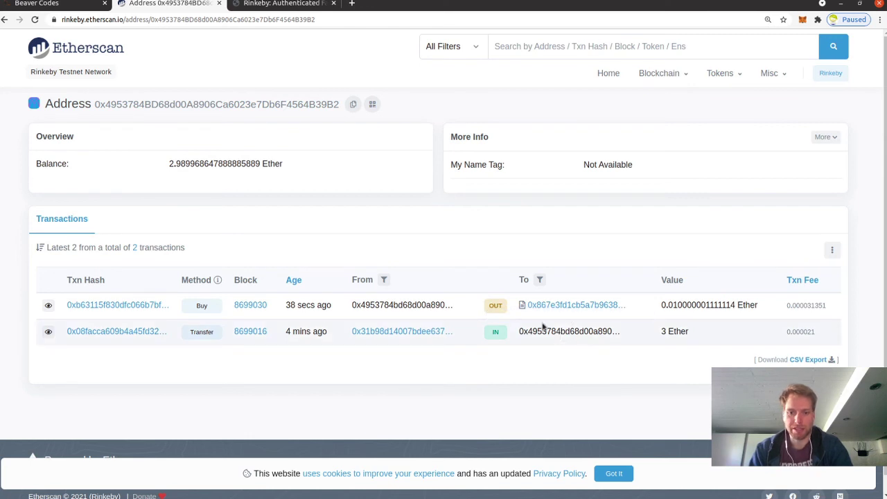
{"action": "left_click_drag", "start_coordinate": [519, 335], "coordinate": [685, 334]}
{"action": "left_click", "coordinate": [671, 334]}
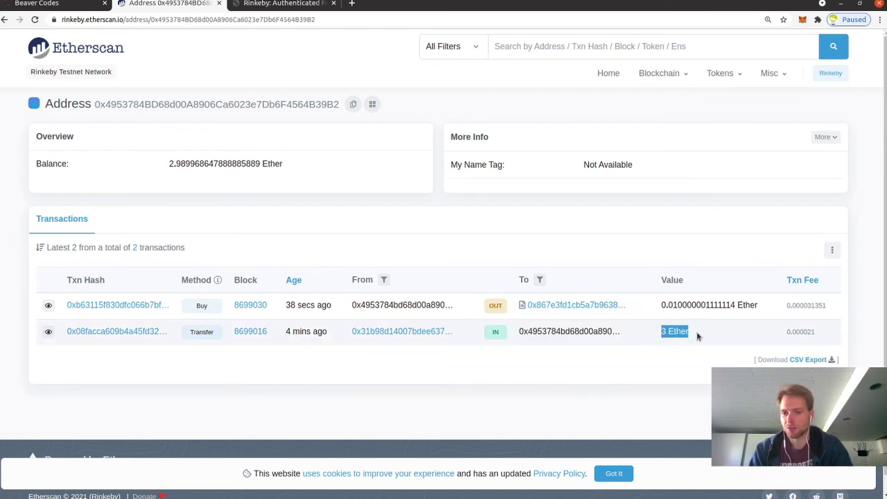
{"action": "left_click", "coordinate": [698, 336]}
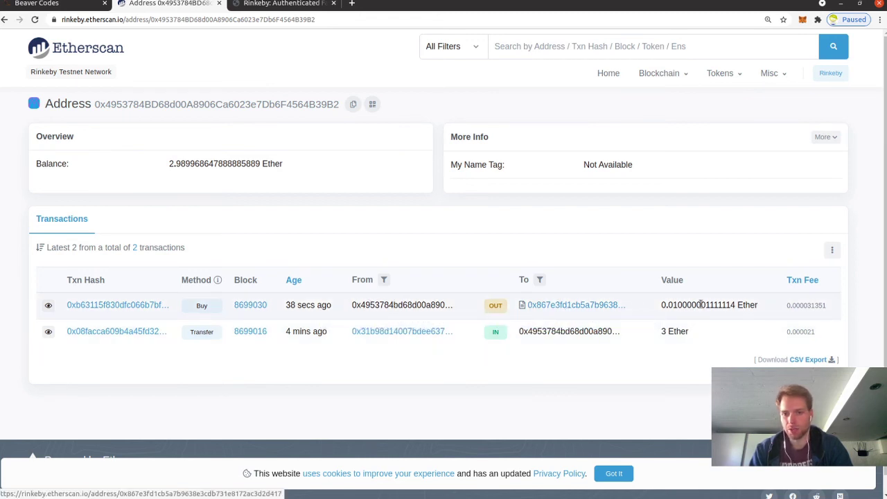
{"action": "left_click_drag", "start_coordinate": [663, 303], "coordinate": [742, 302]}
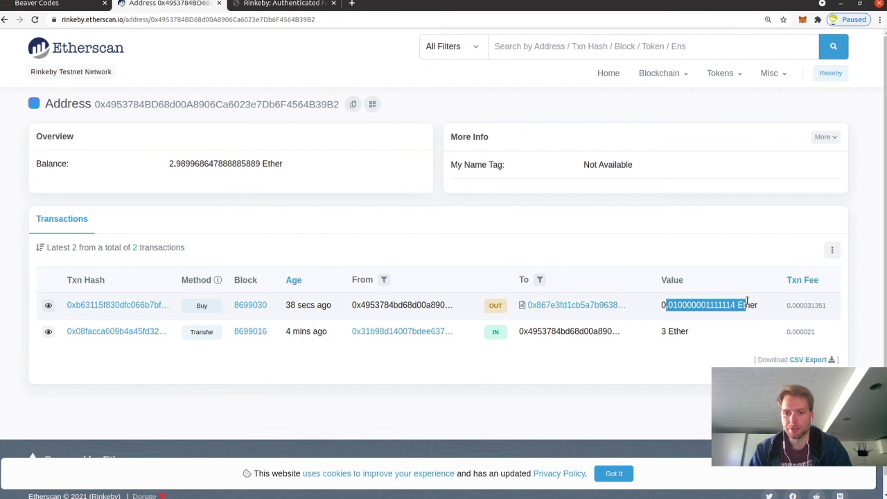
{"action": "left_click", "coordinate": [743, 303]}
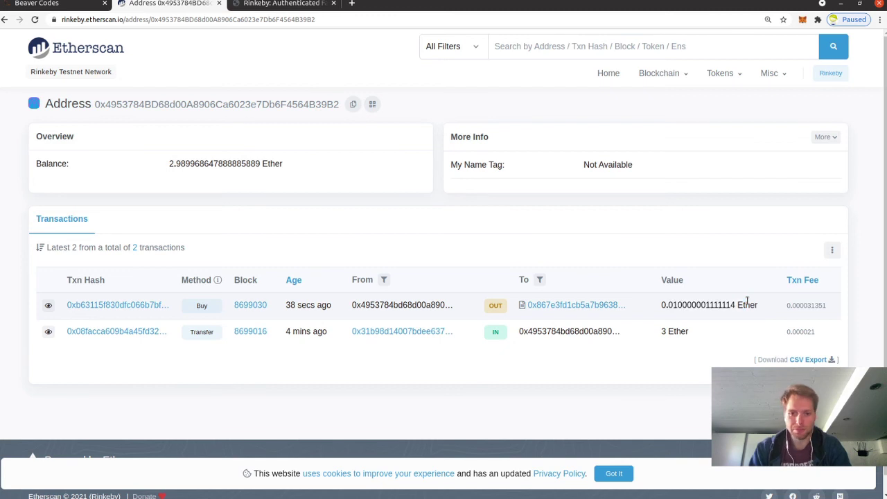
Step: On beaver.codes, enter the new beaver message 'vof vof' and submit it
{"action": "left_click", "coordinate": [45, 5]}
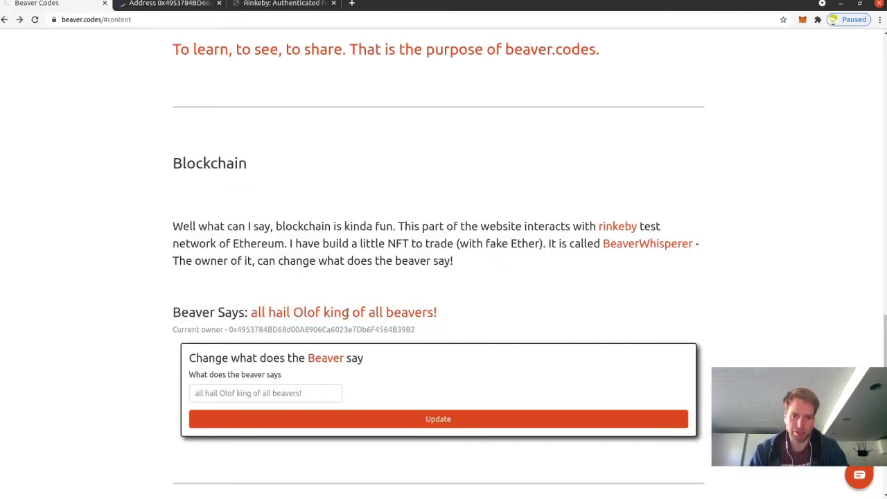
{"action": "left_click", "coordinate": [311, 386]}
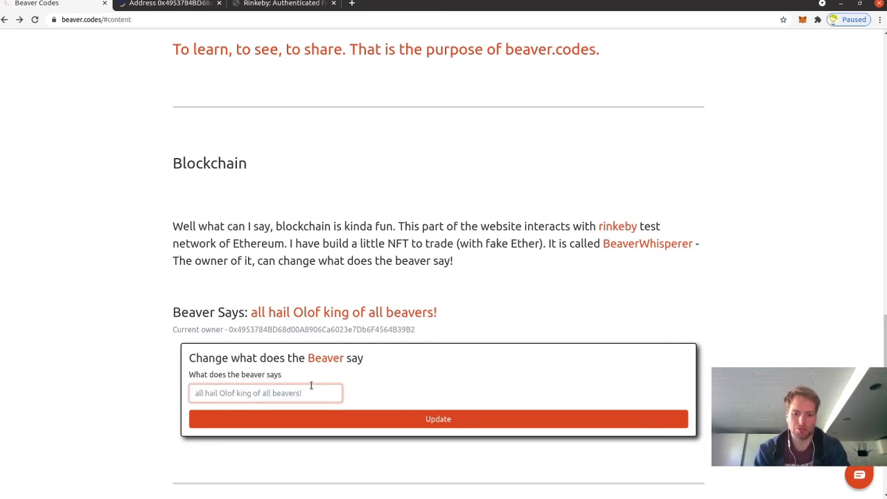
{"action": "type", "text": "vof vof"}
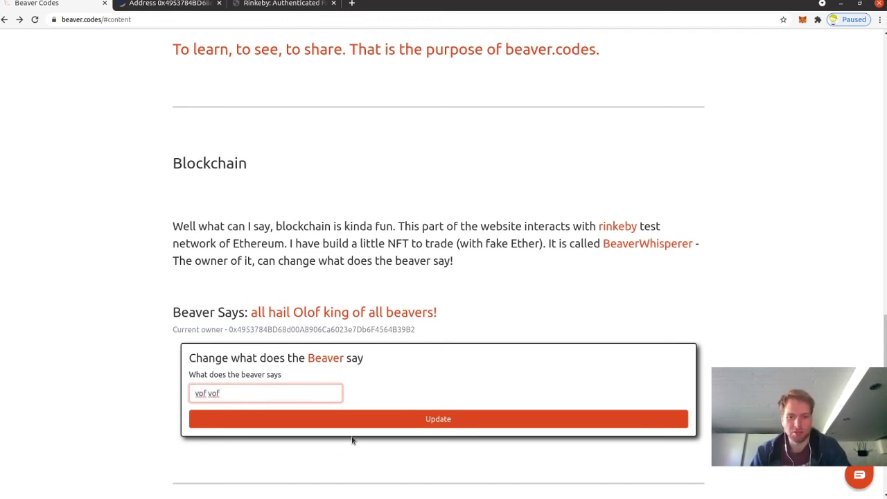
{"action": "left_click", "coordinate": [356, 425]}
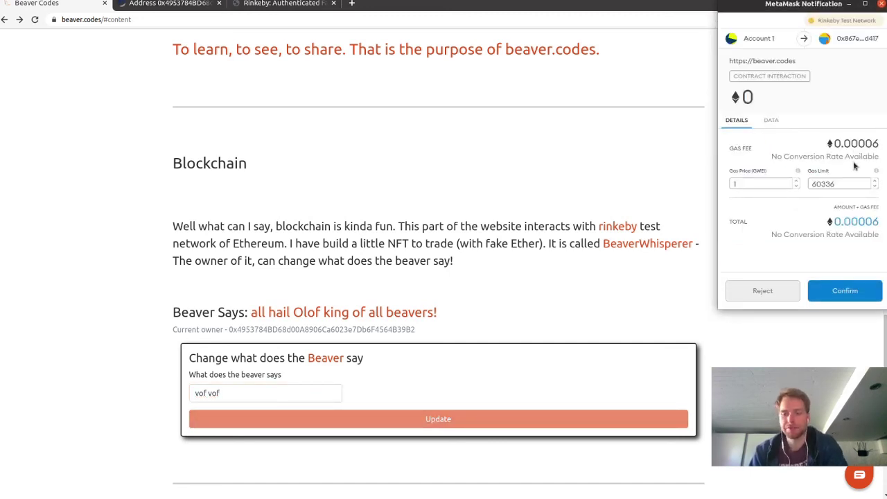
Step: Review the MetaMask request: 0 ETH amount, 0.00006 gas fee and the total cost
{"action": "double_click", "coordinate": [746, 97]}
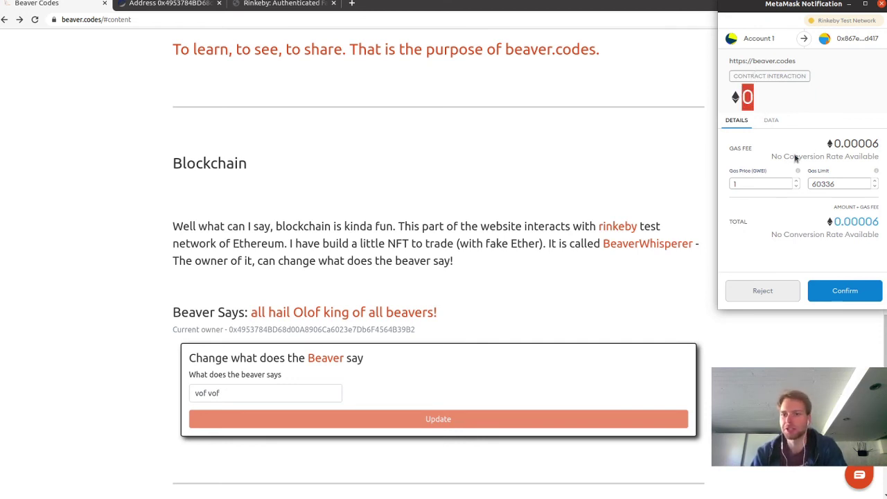
{"action": "left_click_drag", "start_coordinate": [880, 143], "coordinate": [834, 154]}
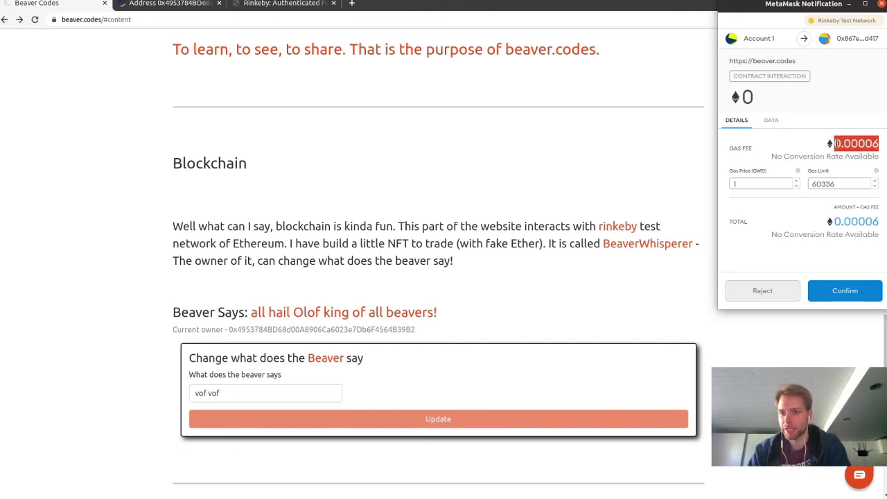
{"action": "left_click", "coordinate": [835, 144]}
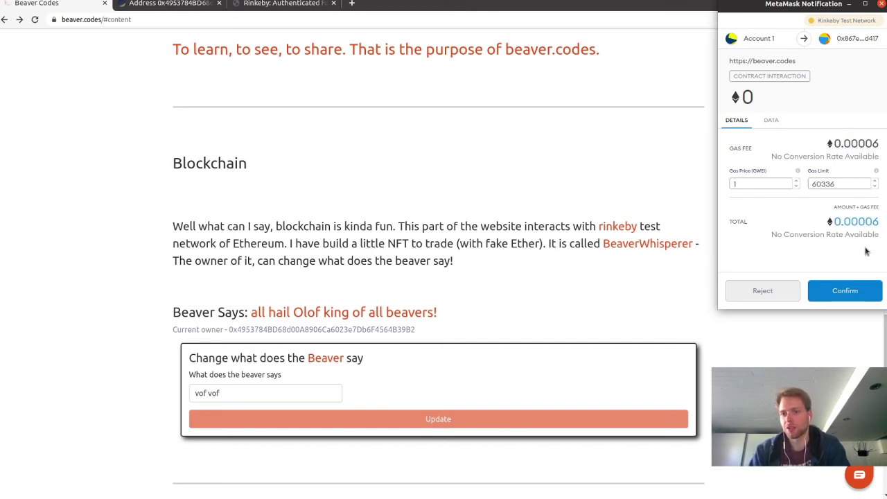
{"action": "left_click_drag", "start_coordinate": [833, 222], "coordinate": [881, 223]}
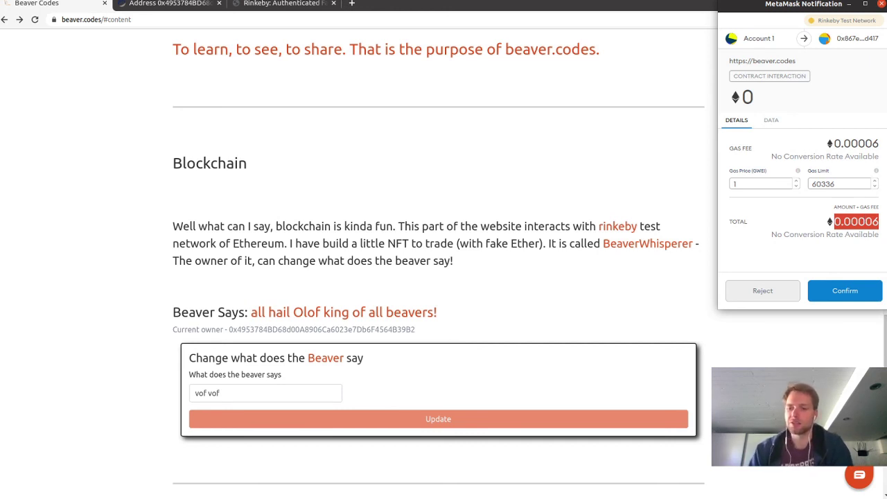
Step: Confirm the message-change transaction in MetaMask and check the beaver now says vof vof
{"action": "left_click", "coordinate": [847, 291]}
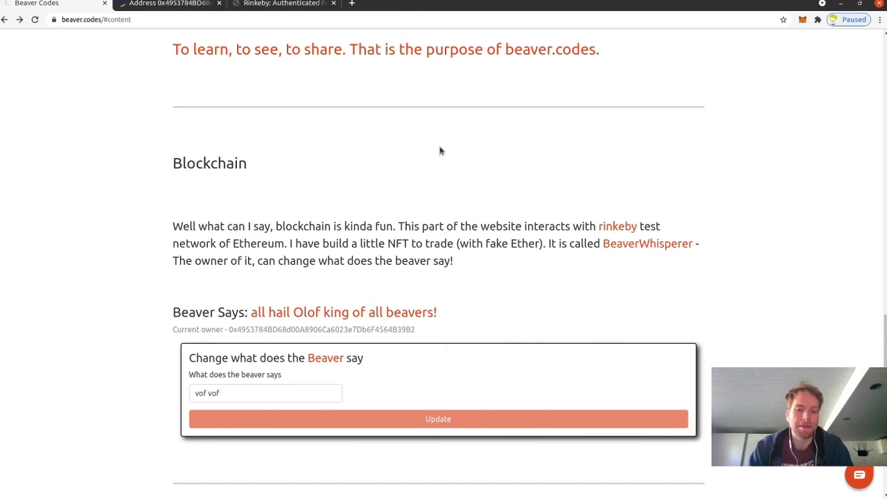
{"action": "scroll", "coordinate": [438, 145], "scroll_direction": "down", "scroll_amount": 1}
{"action": "scroll", "coordinate": [436, 143], "scroll_direction": "up", "scroll_amount": 1}
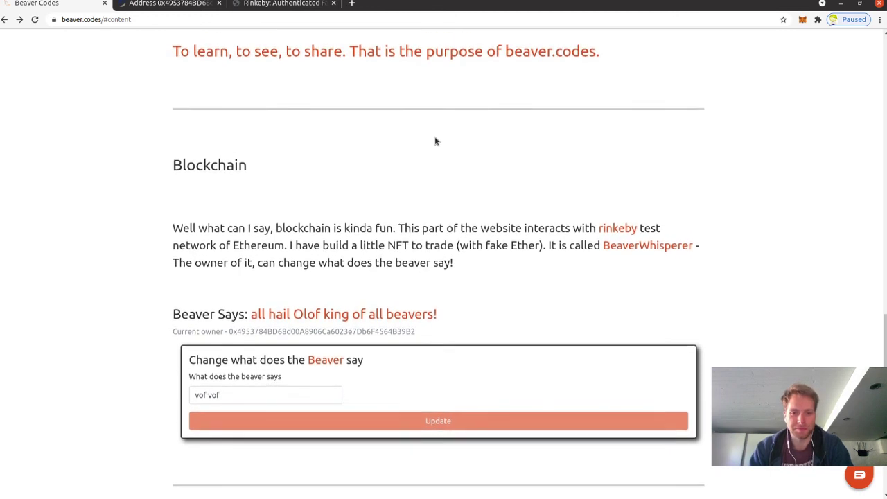
{"action": "scroll", "coordinate": [434, 143], "scroll_direction": "down", "scroll_amount": 1}
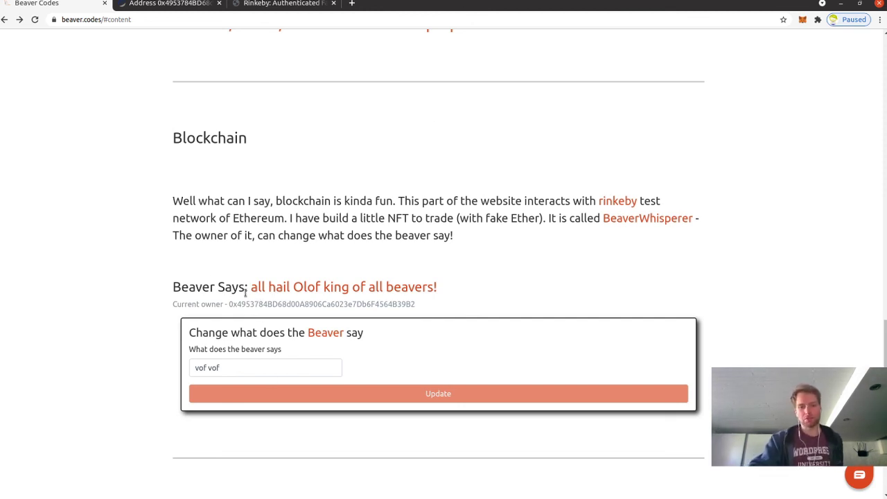
{"action": "left_click_drag", "start_coordinate": [248, 290], "coordinate": [531, 293]}
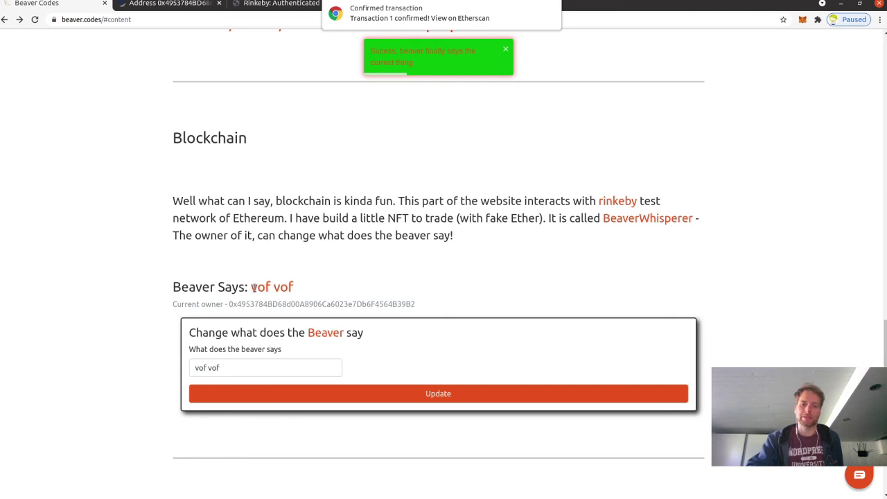
Step: Highlight the beaver's new-owner message, then scroll past the Buy BeaverWhisperer card to the Journey section
{"action": "left_click_drag", "start_coordinate": [248, 288], "coordinate": [312, 289]}
{"action": "left_click", "coordinate": [313, 289]}
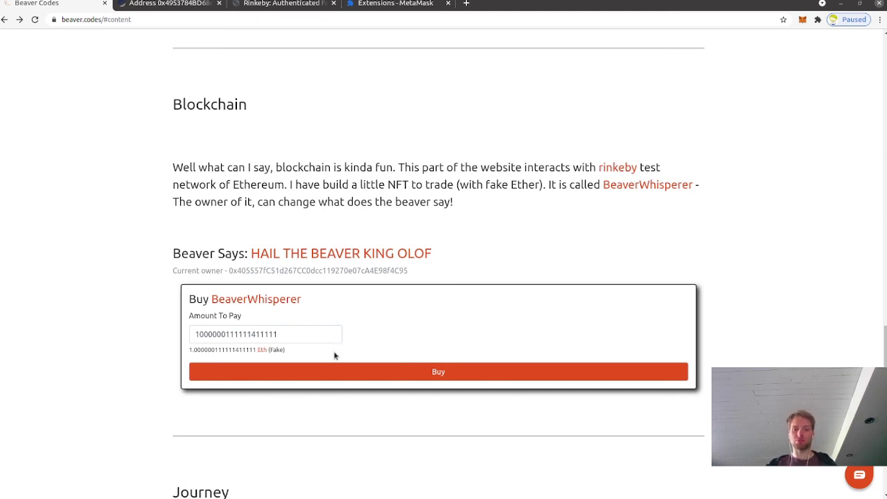
{"action": "scroll", "coordinate": [425, 351], "scroll_direction": "down", "scroll_amount": 5}
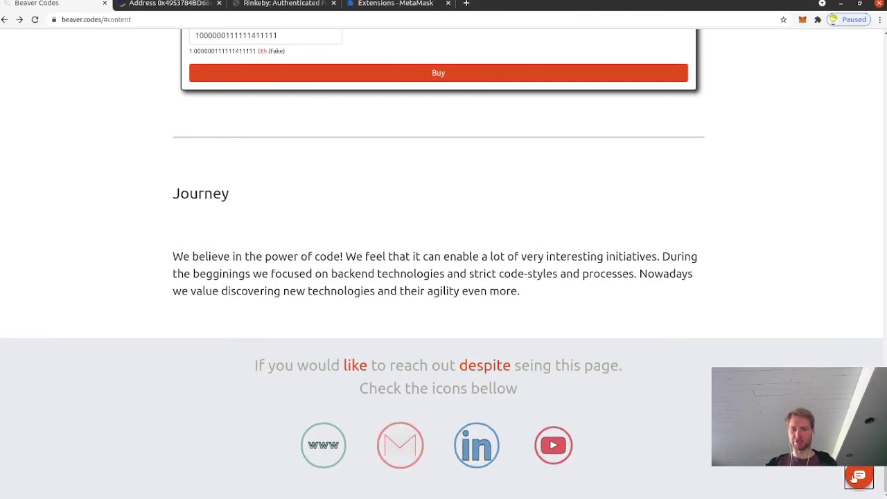
{"action": "left_click", "coordinate": [854, 478]}
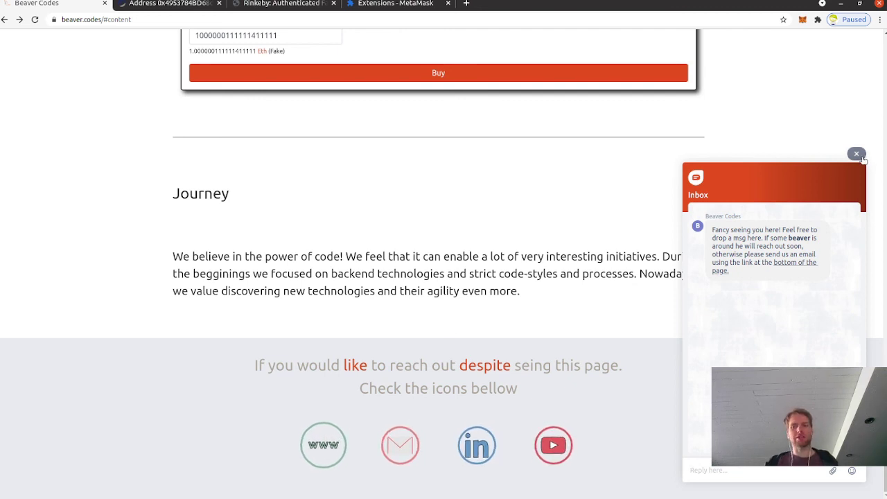
{"action": "left_click", "coordinate": [856, 154]}
{"action": "scroll", "coordinate": [720, 250], "scroll_direction": "up", "scroll_amount": 3}
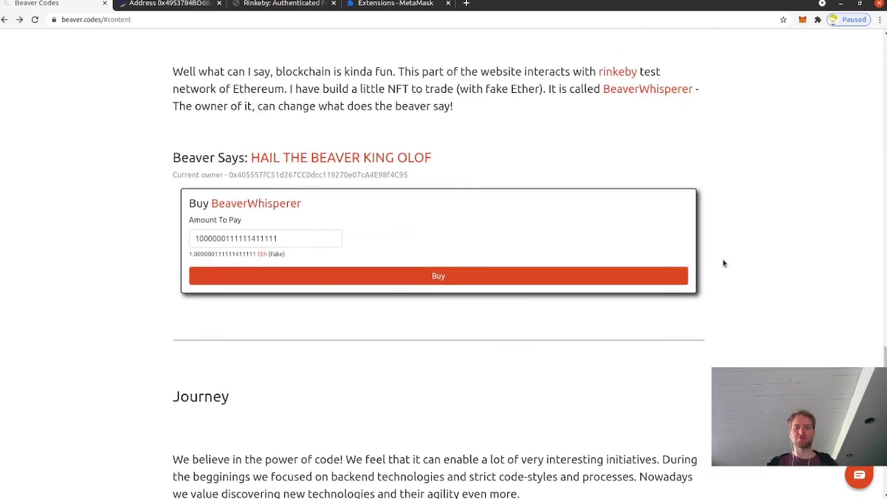